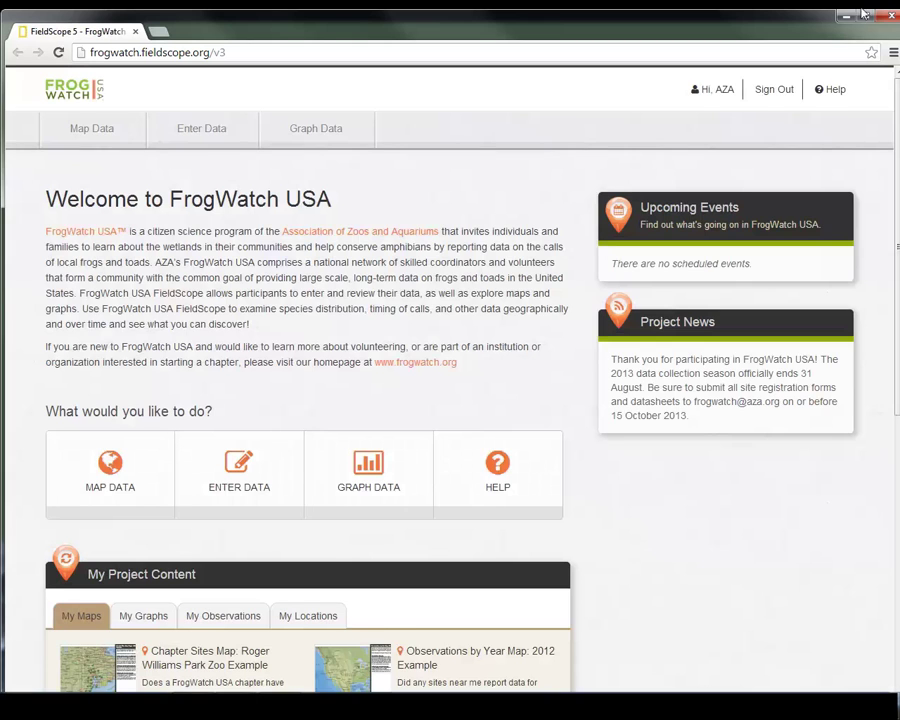
Maximize the window and open the Graph Data page's Navigate Neighborhoods example graphs.
left_click(865, 15)
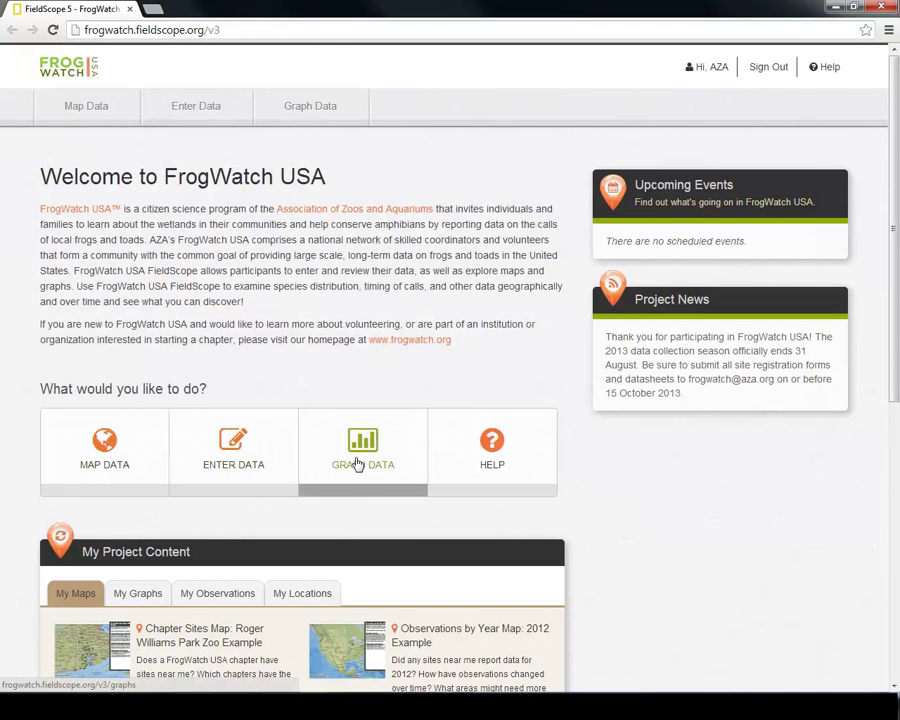
left_click(362, 463)
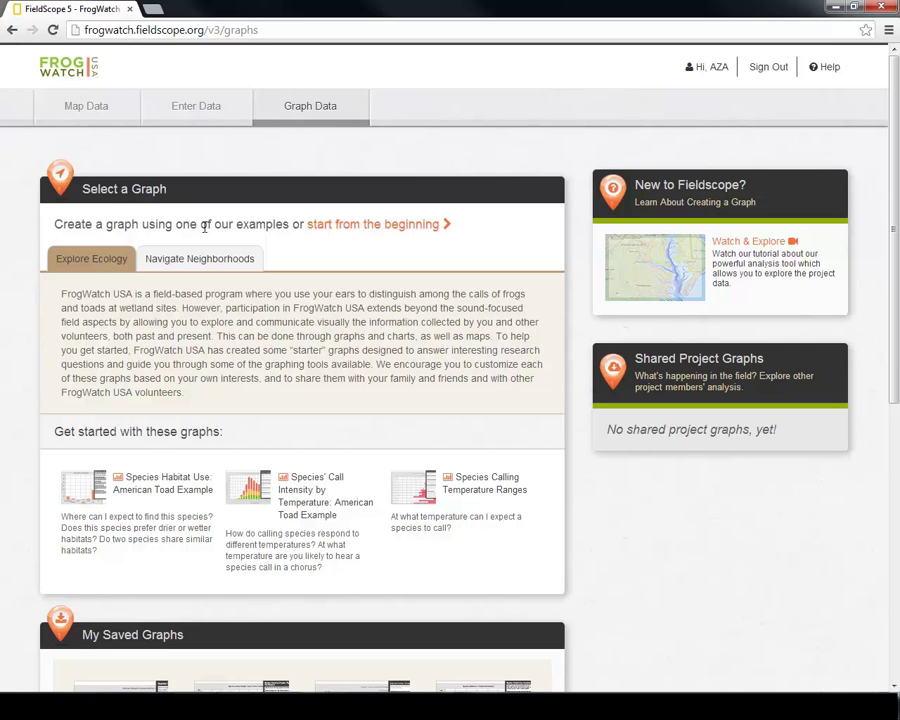
left_click(185, 265)
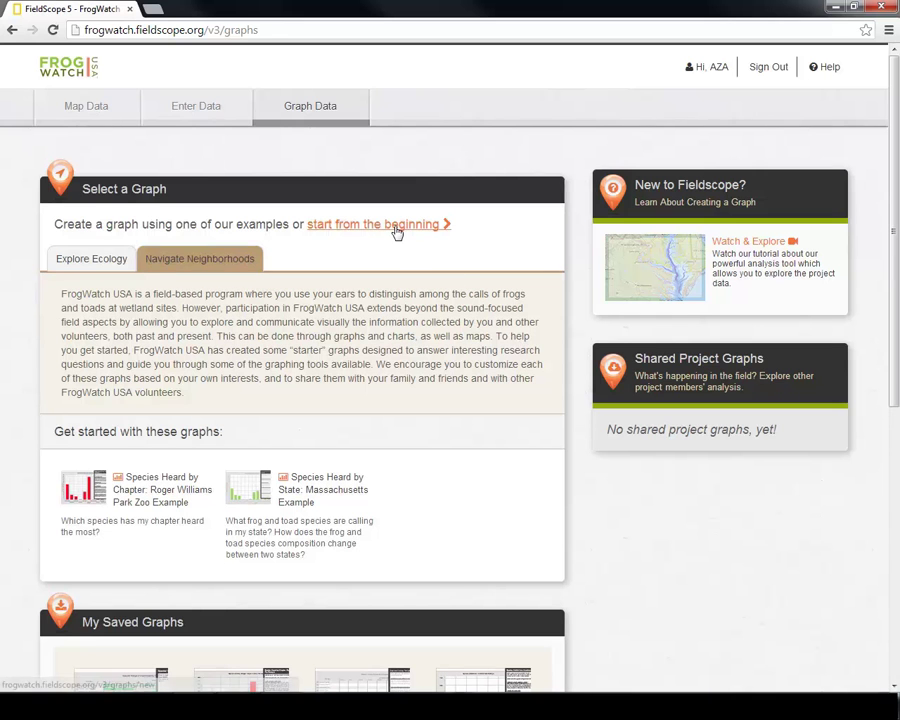
Start a graph from the beginning and add State and Species as category variables.
left_click(395, 226)
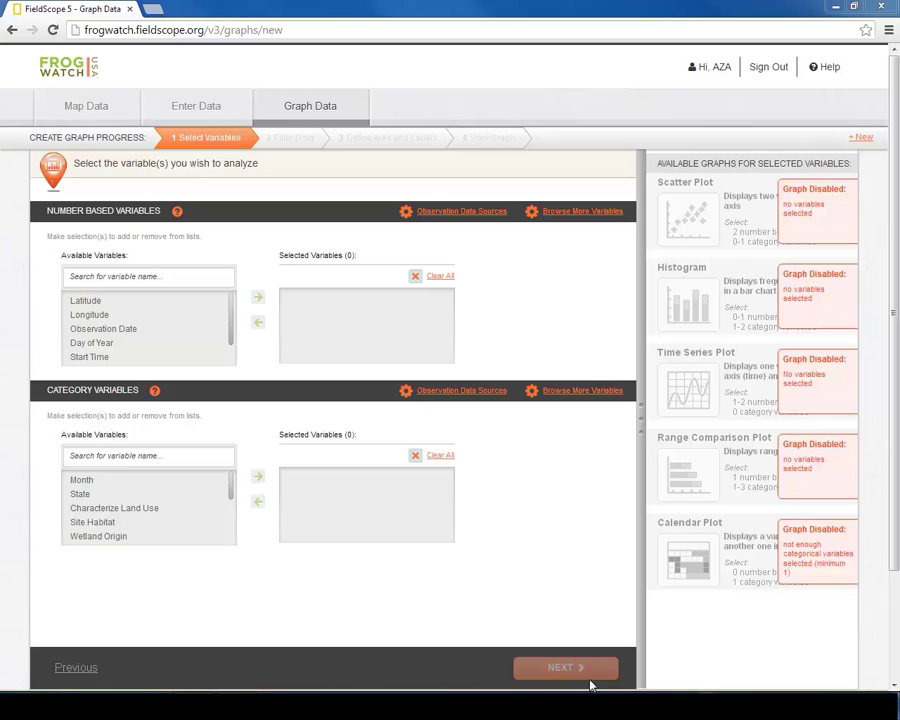
left_click(130, 495)
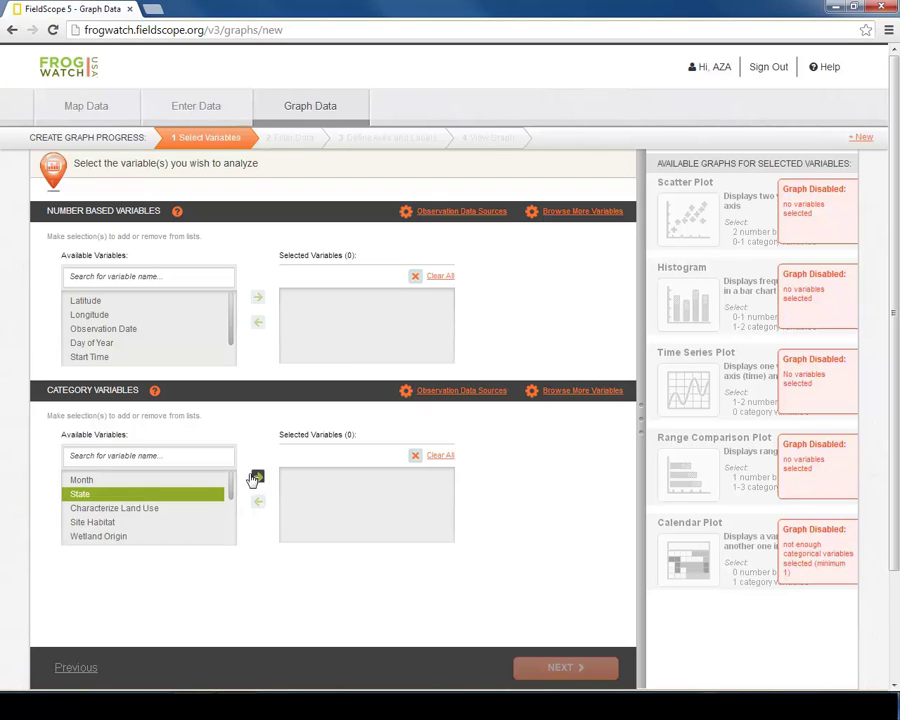
left_click(256, 478)
left_click_drag(227, 490, 240, 530)
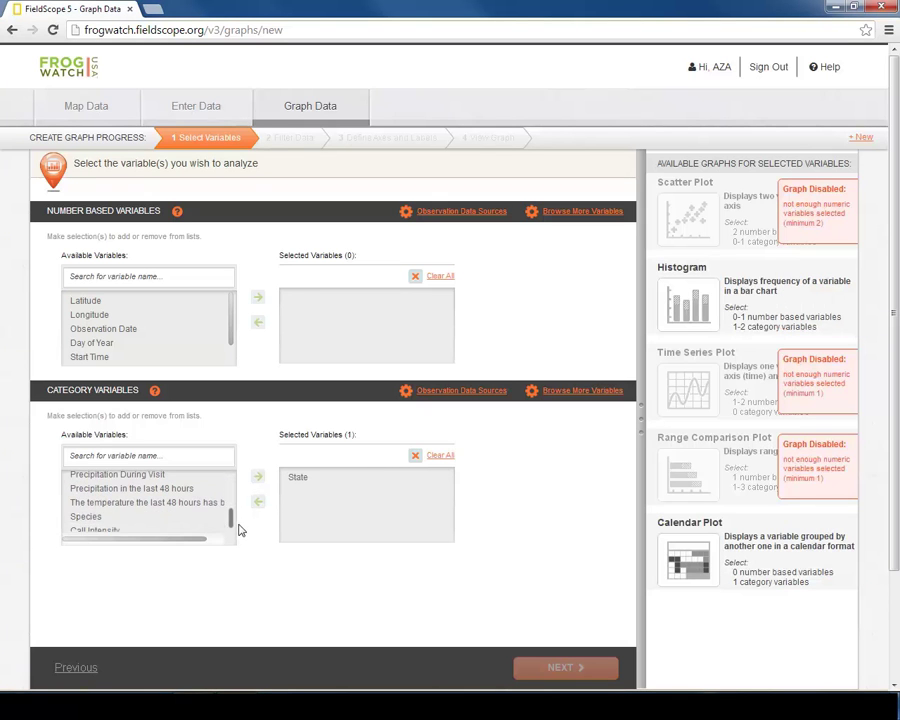
left_click(112, 516)
left_click(256, 478)
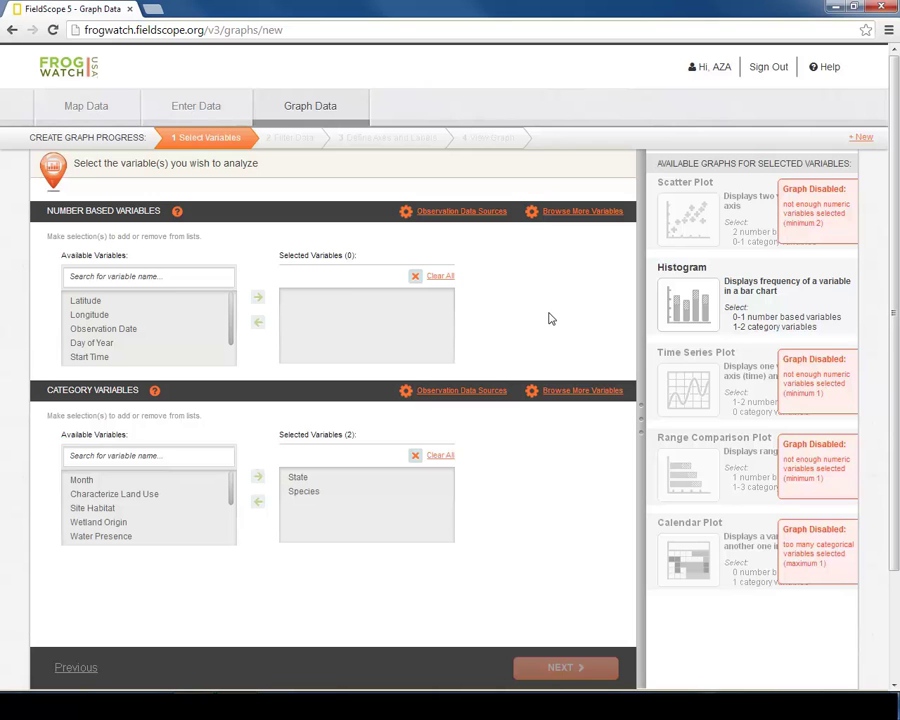
Choose Histogram as the graph type and continue to the Filter Data step.
left_click(712, 316)
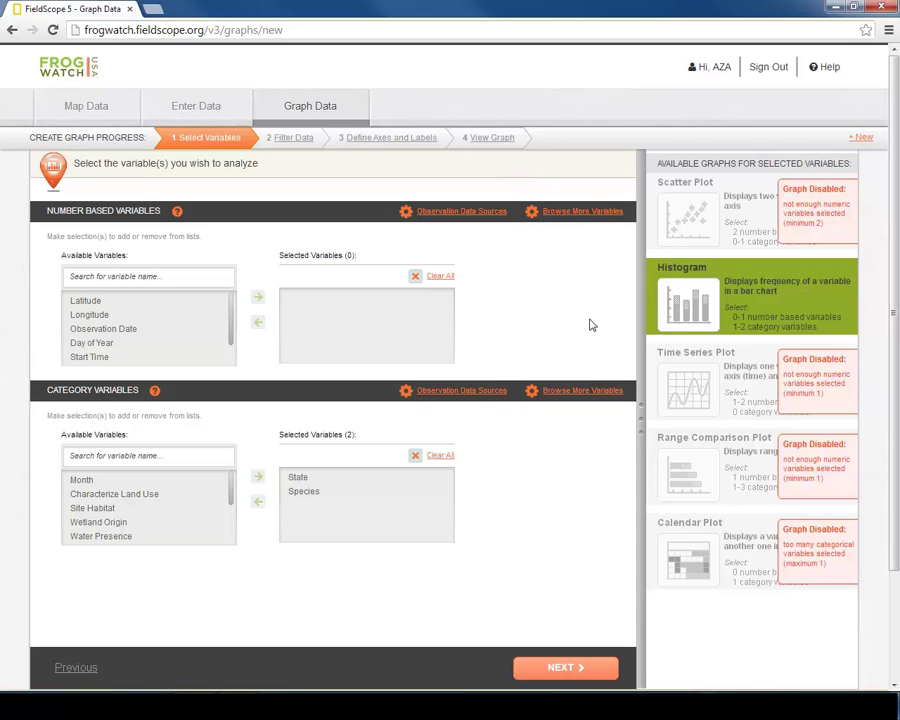
left_click(547, 669)
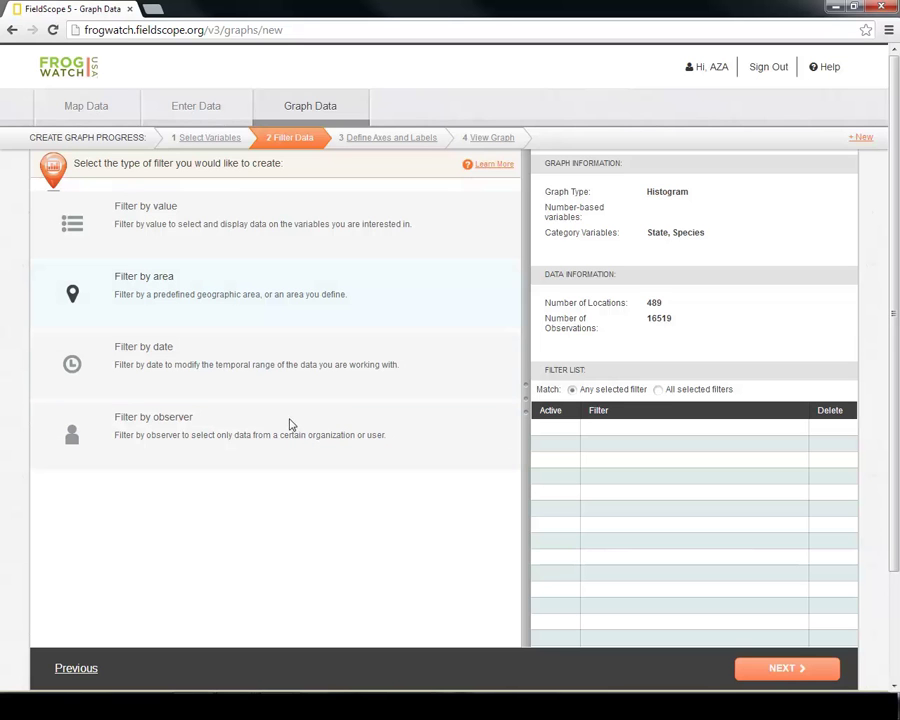
Create a Massachusetts state-boundary area filter (79 locations, 1335 observations).
left_click(264, 306)
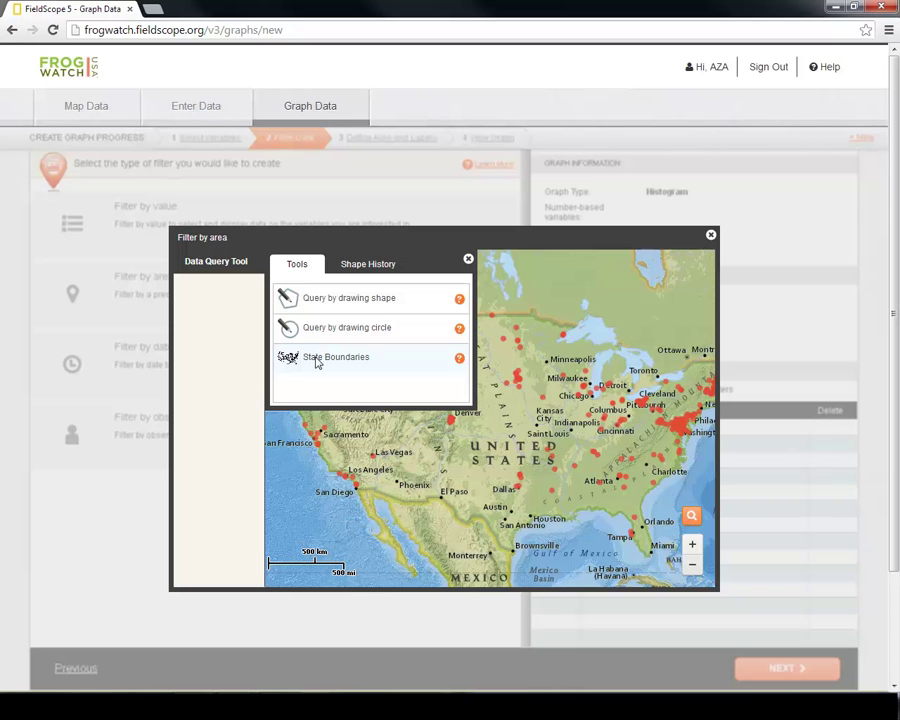
left_click(317, 360)
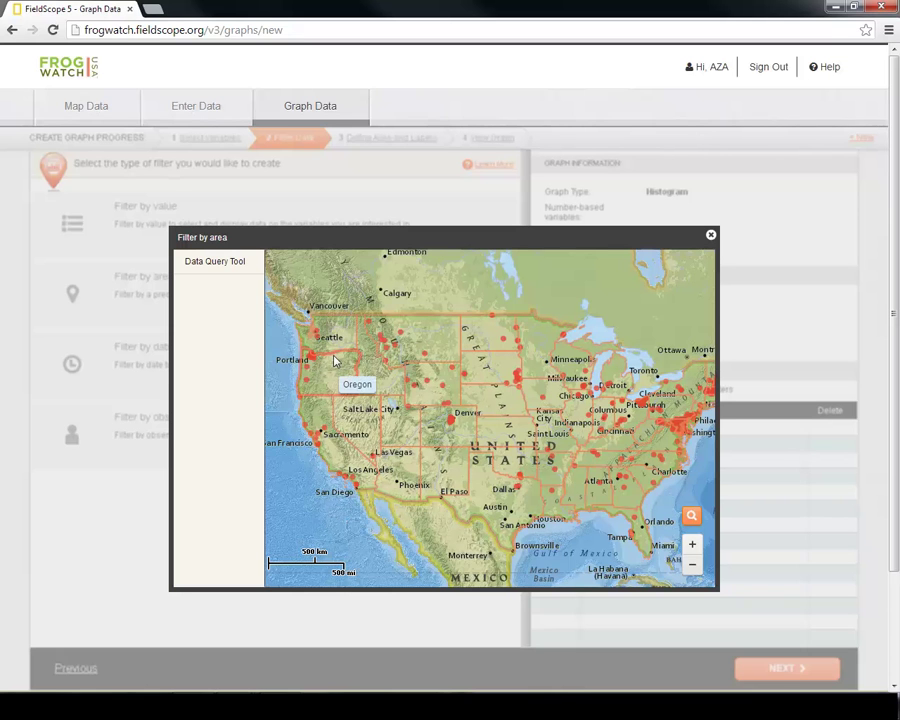
left_click_drag(695, 490, 494, 513)
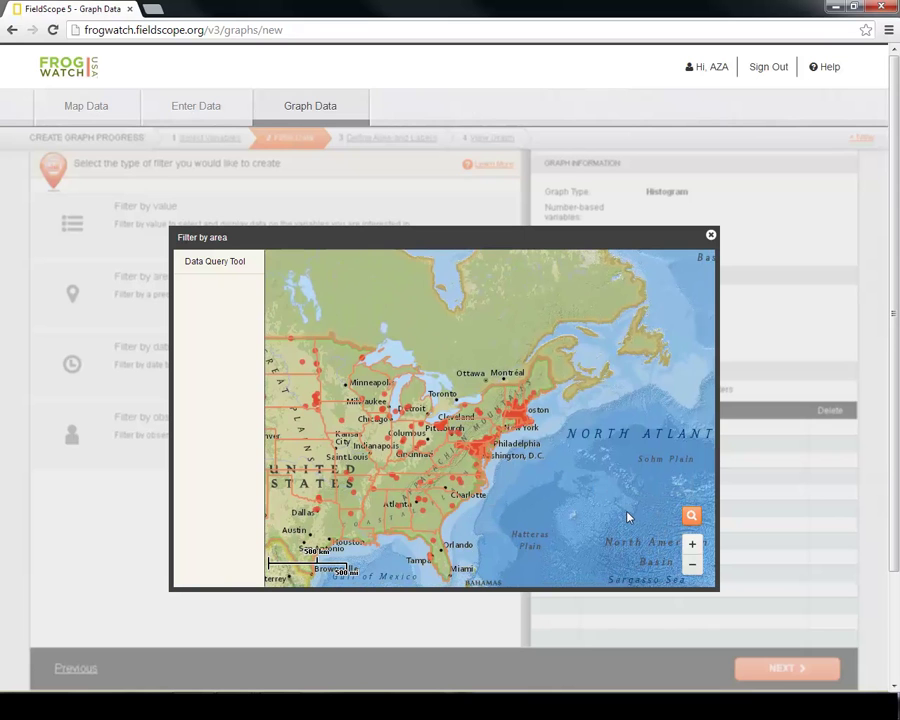
left_click(692, 546)
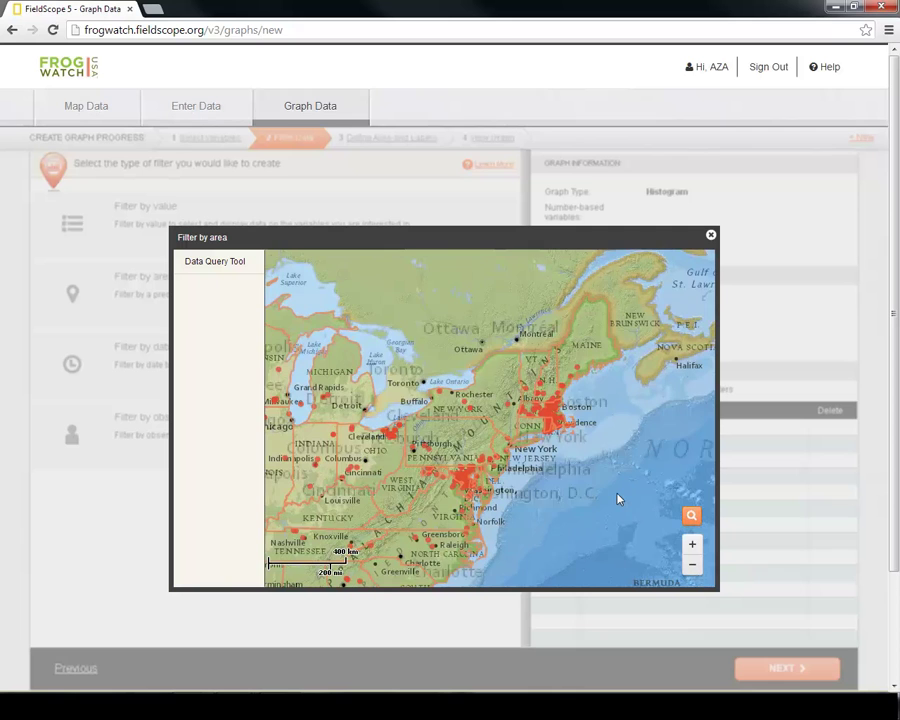
scroll(506, 490, "up", 1)
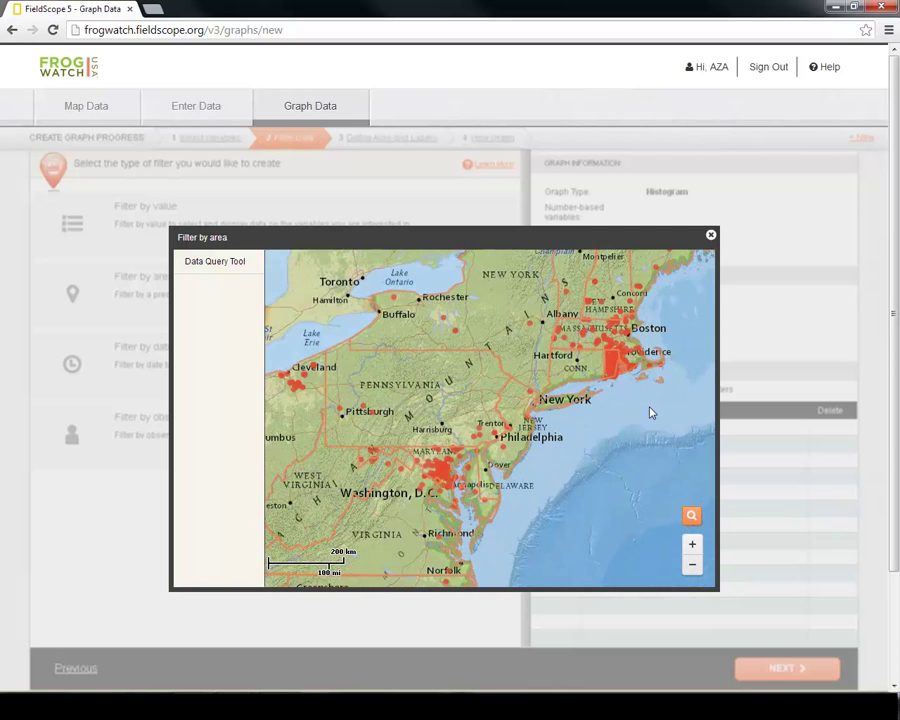
left_click_drag(650, 413, 560, 507)
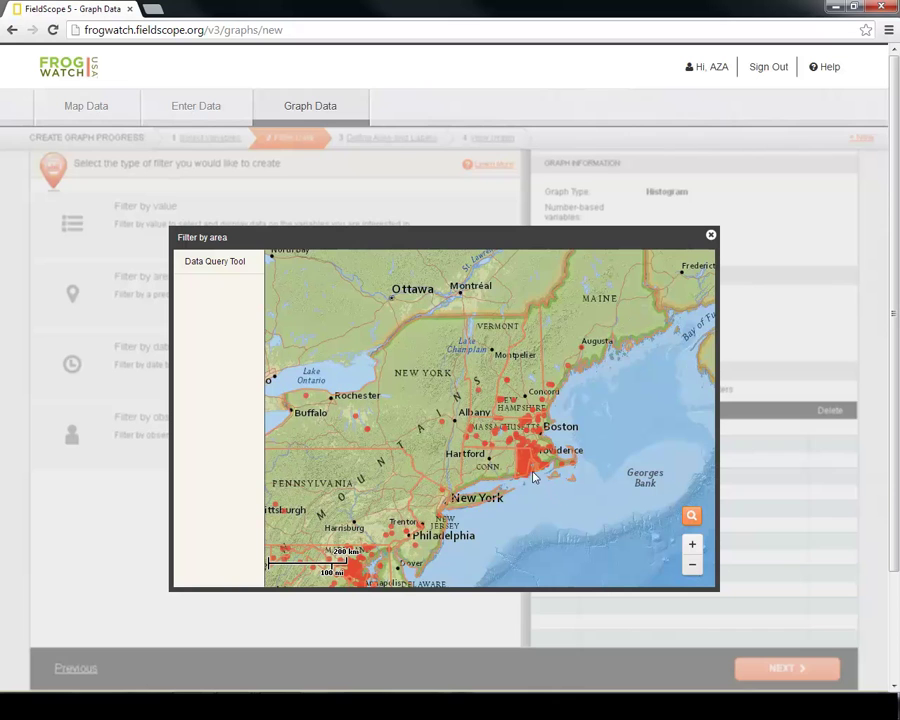
left_click(531, 434)
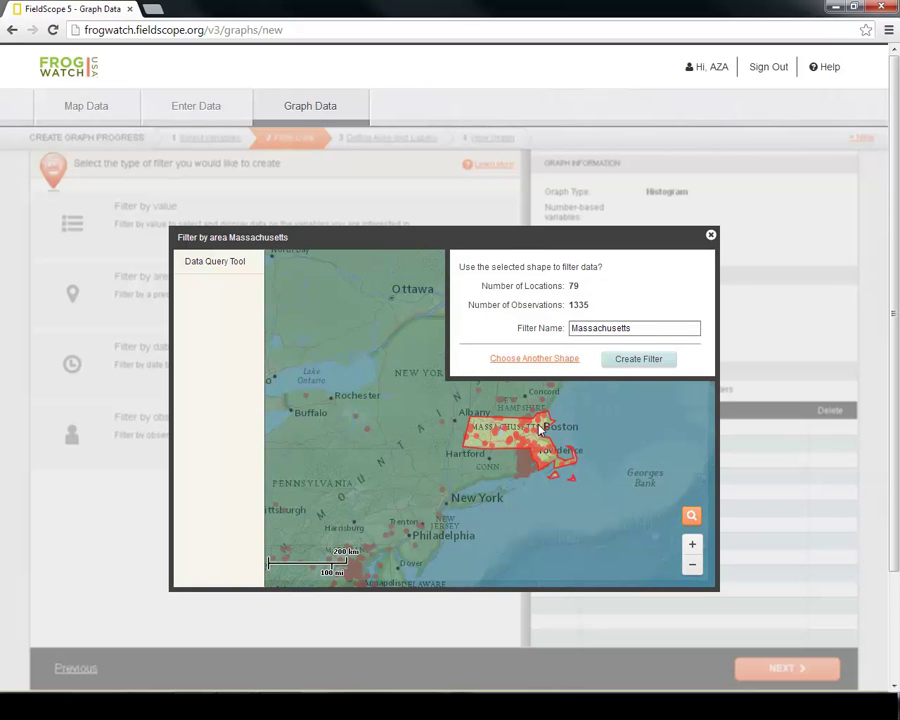
left_click(628, 360)
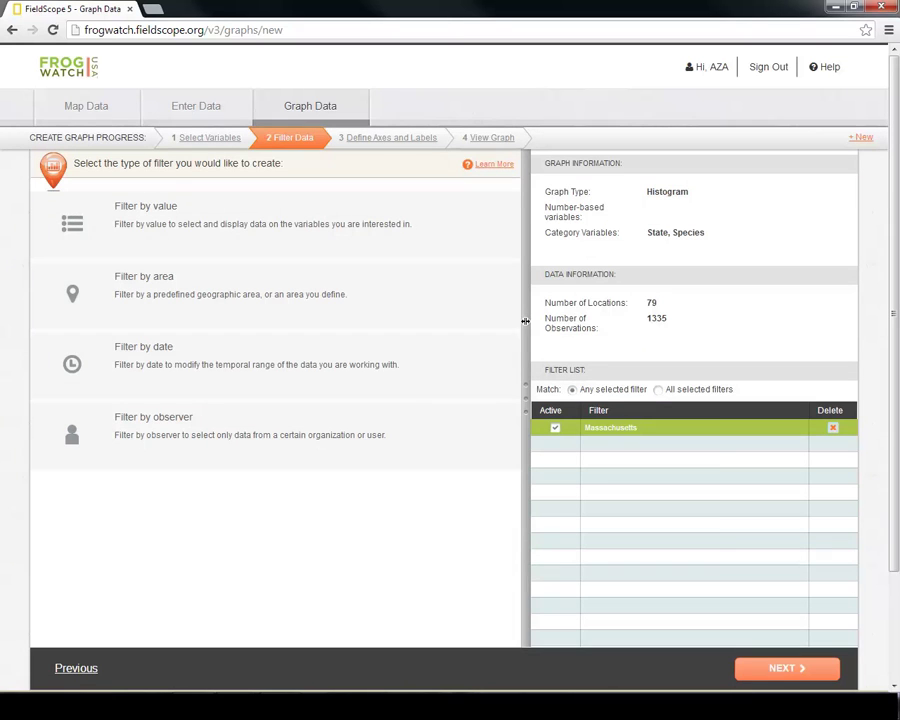
Add a Rhode Island state-boundary area filter, expanding data to 163 locations and 3263 observations.
left_click(338, 293)
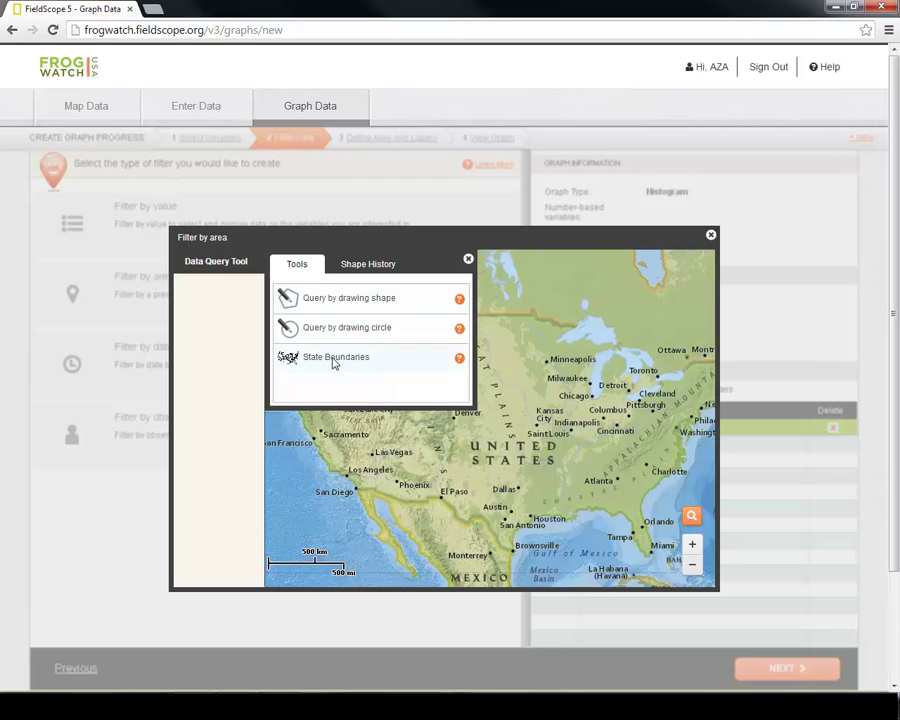
left_click(335, 358)
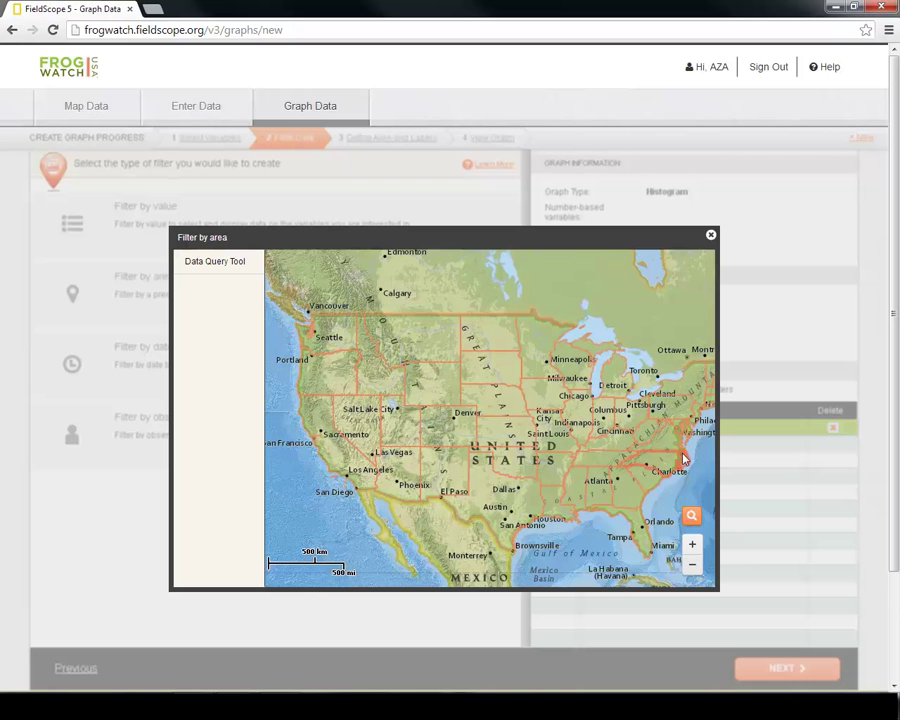
scroll(685, 458, "up", 2)
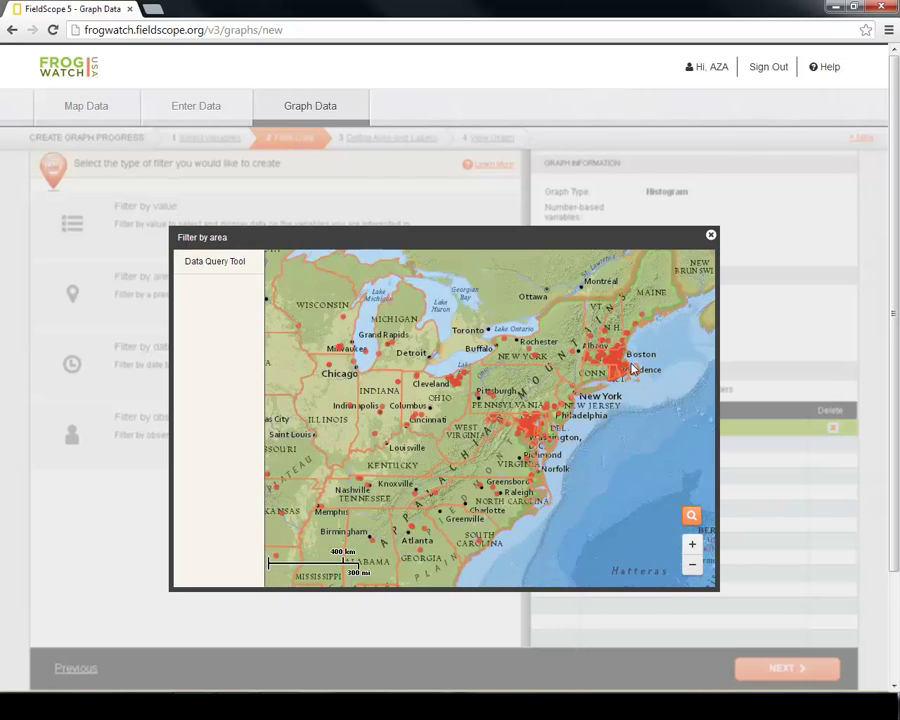
left_click(614, 368)
left_click(620, 358)
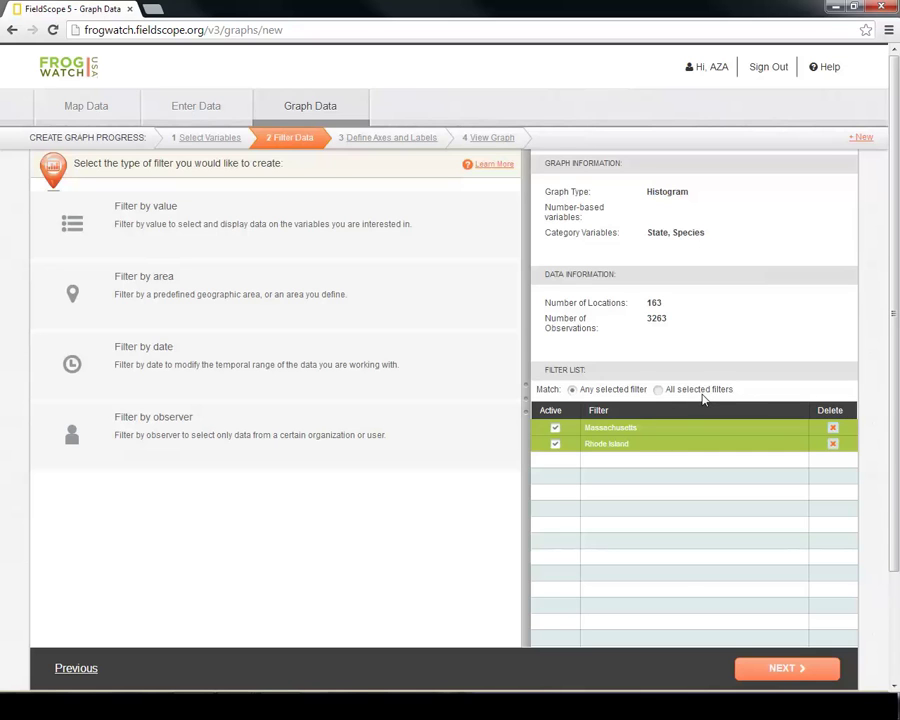
Keep filter matching on Any and continue to Define Axes and Labels.
left_click(702, 393)
left_click(601, 394)
left_click(366, 137)
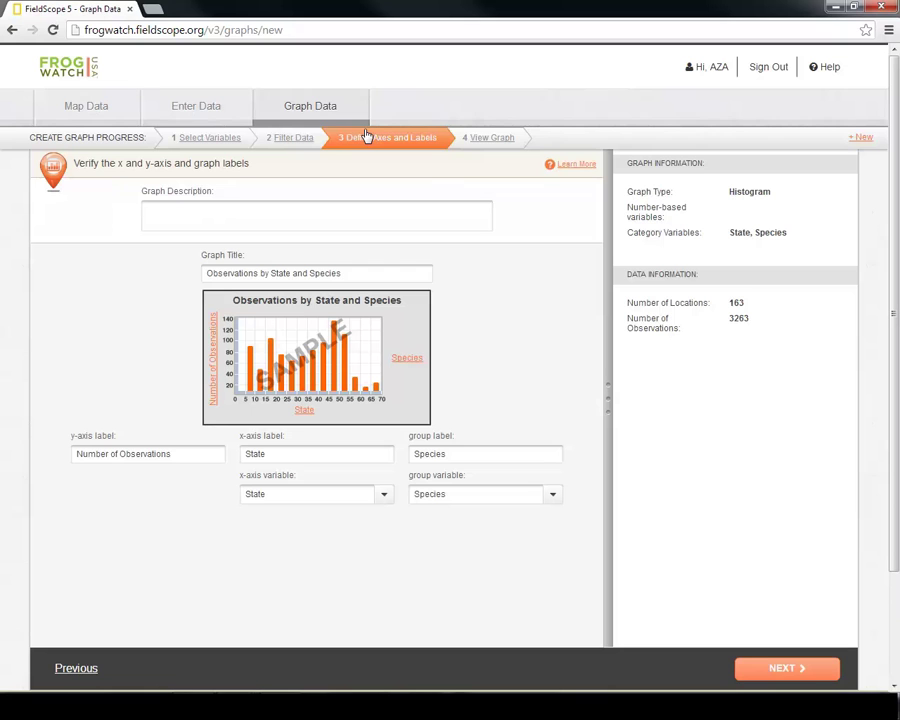
Put Species on the x-axis, group by State, and view the resulting histogram.
left_click(327, 495)
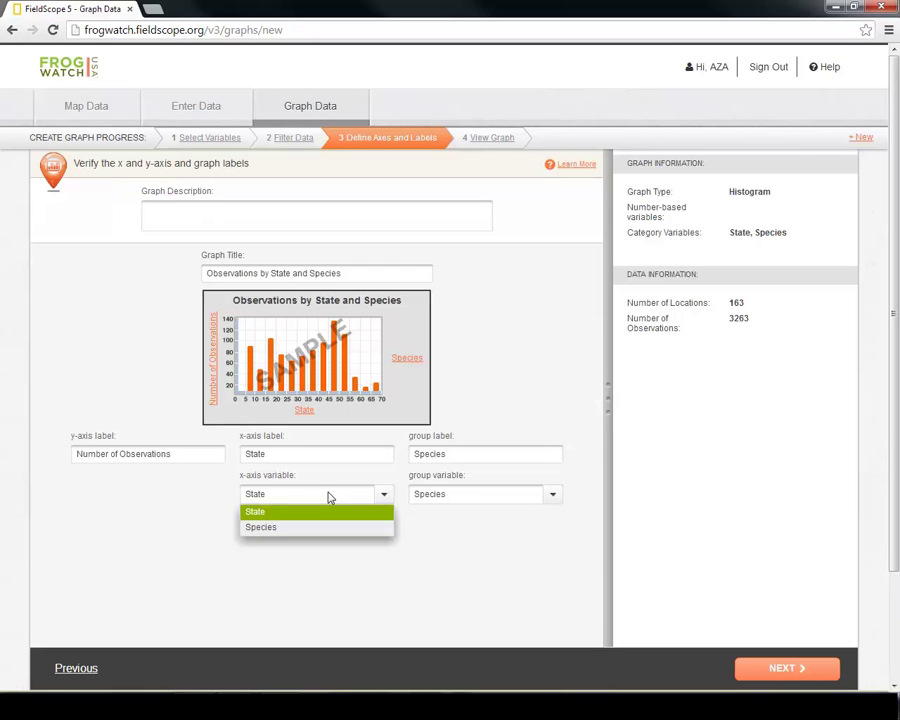
left_click(426, 500)
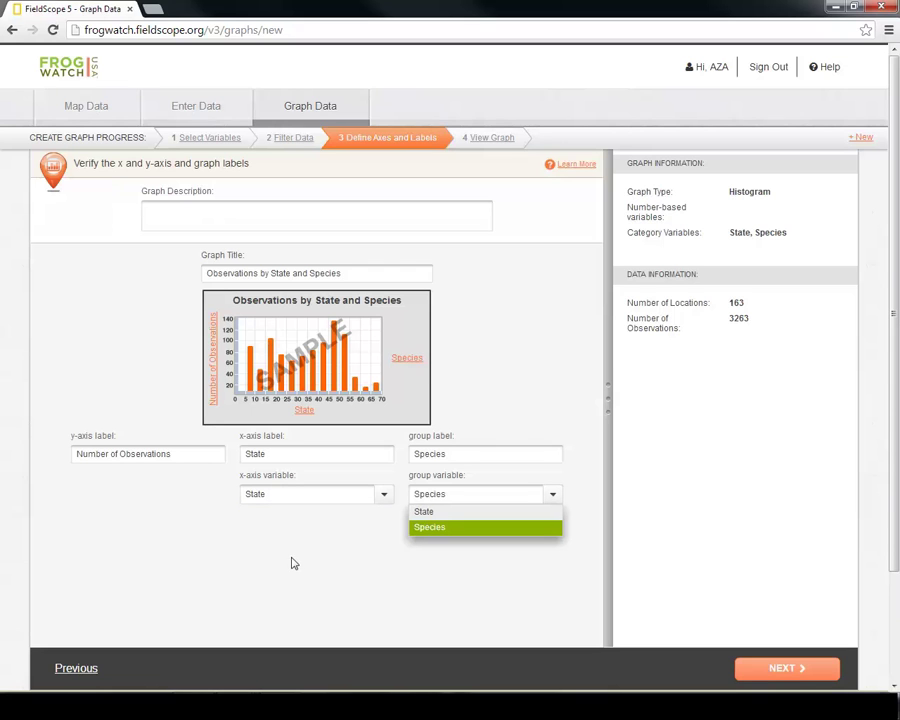
left_click(295, 495)
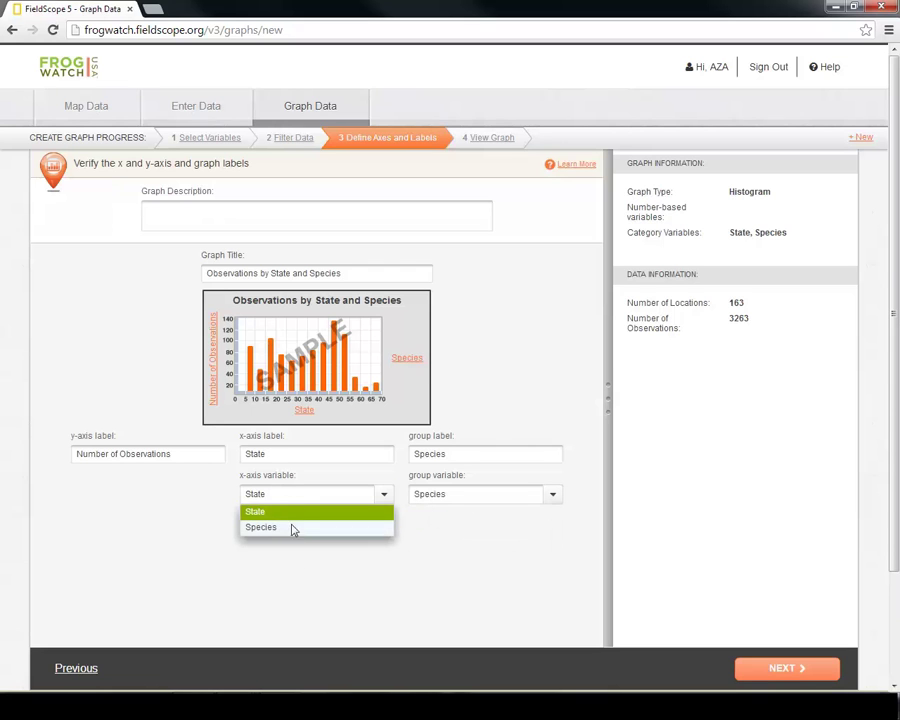
left_click(294, 528)
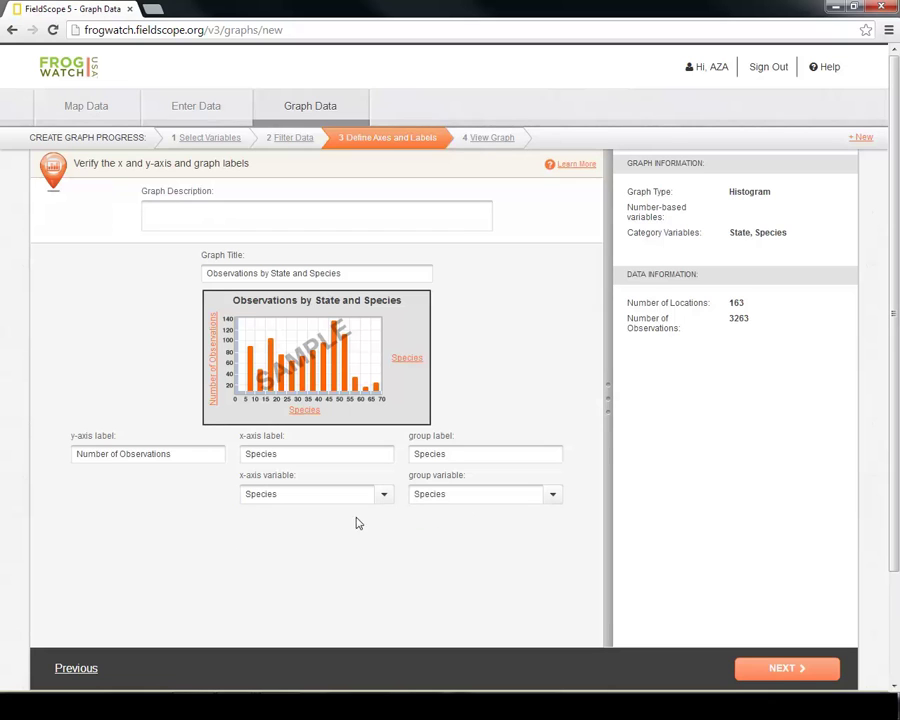
left_click(430, 498)
left_click(430, 512)
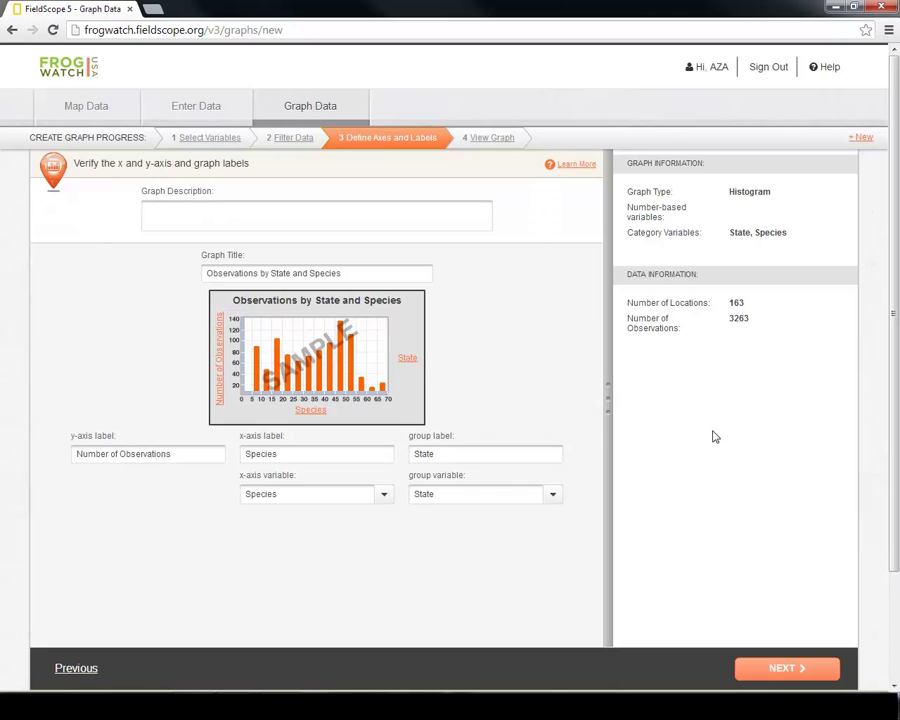
left_click(787, 668)
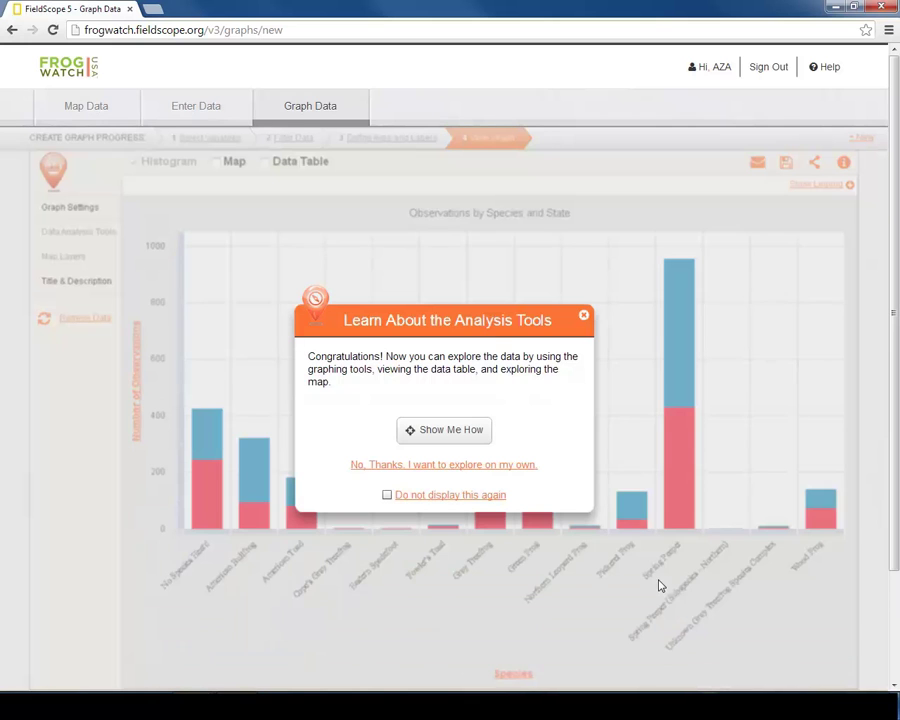
Close the analysis tools introduction and show the Massachusetts/Rhode Island legend.
left_click(587, 324)
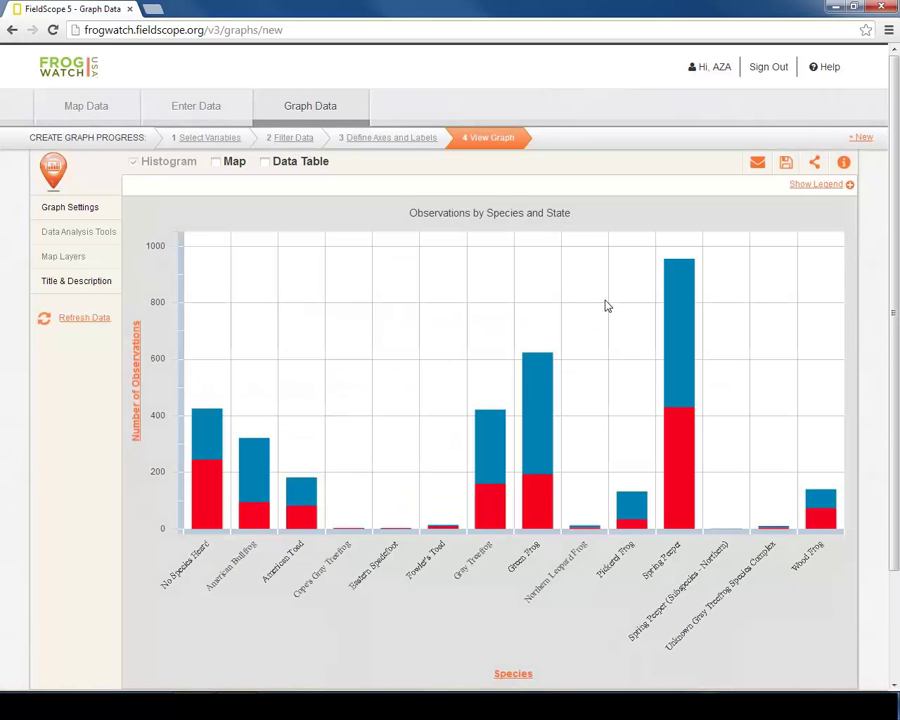
left_click(807, 191)
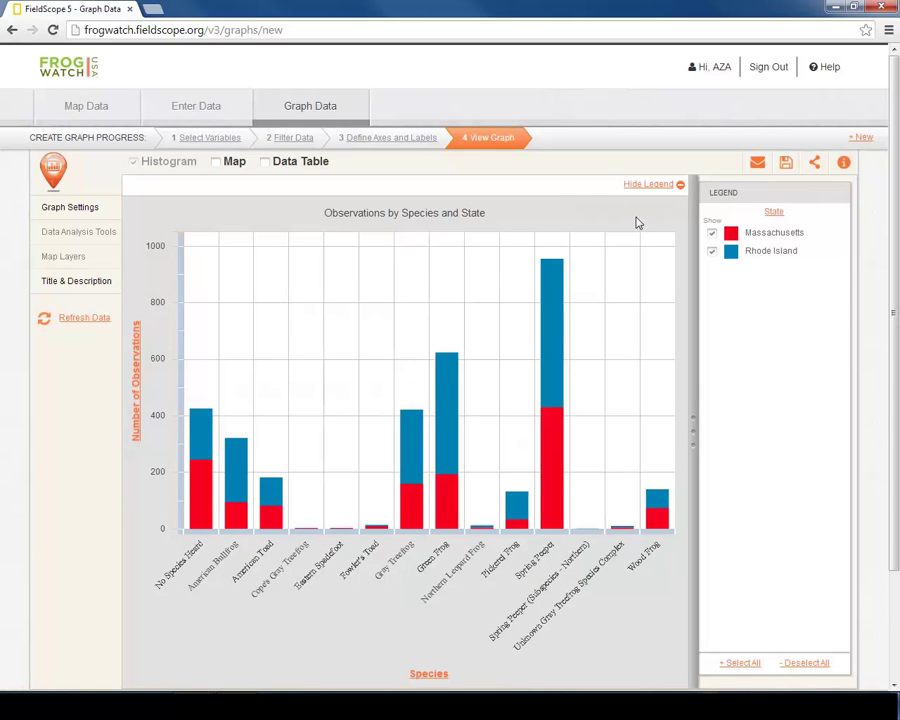
mouse_move(548, 361)
Change the graph's bar groups from stacked to clustered and save.
left_click(100, 208)
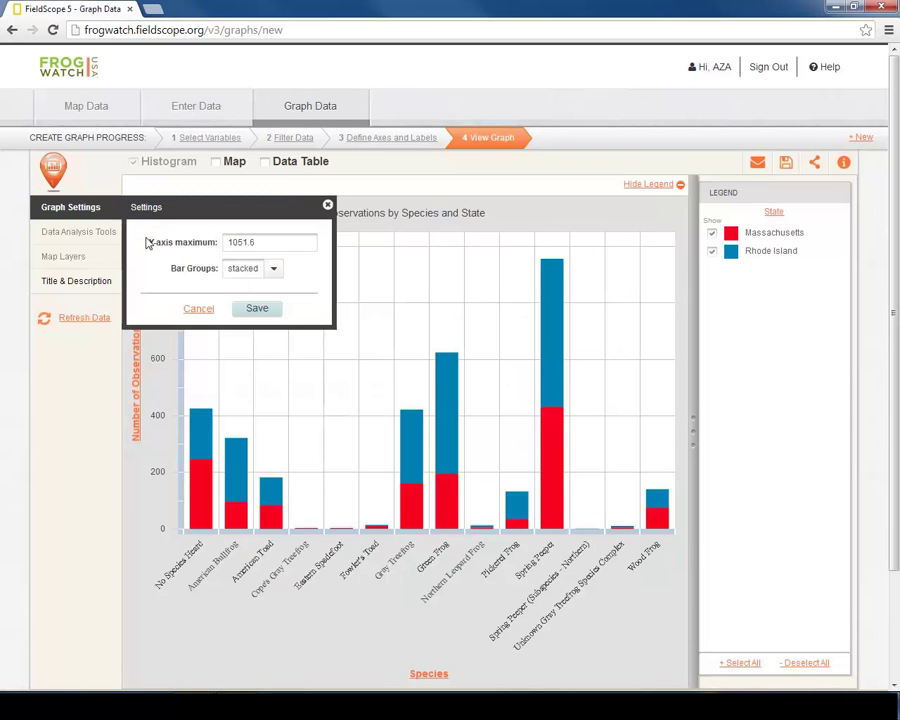
left_click(274, 268)
left_click(258, 301)
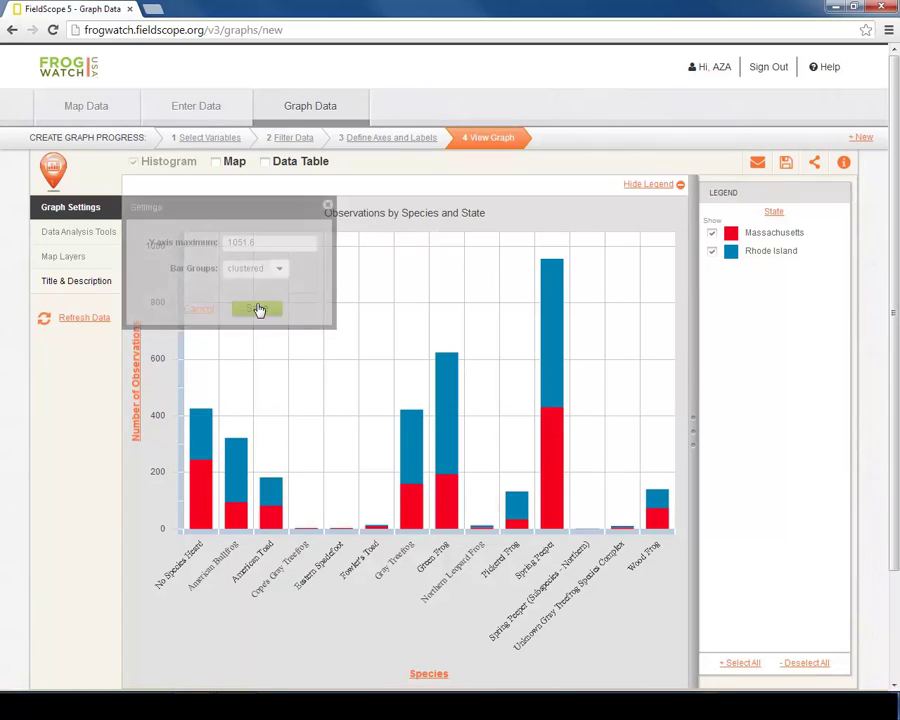
left_click(246, 312)
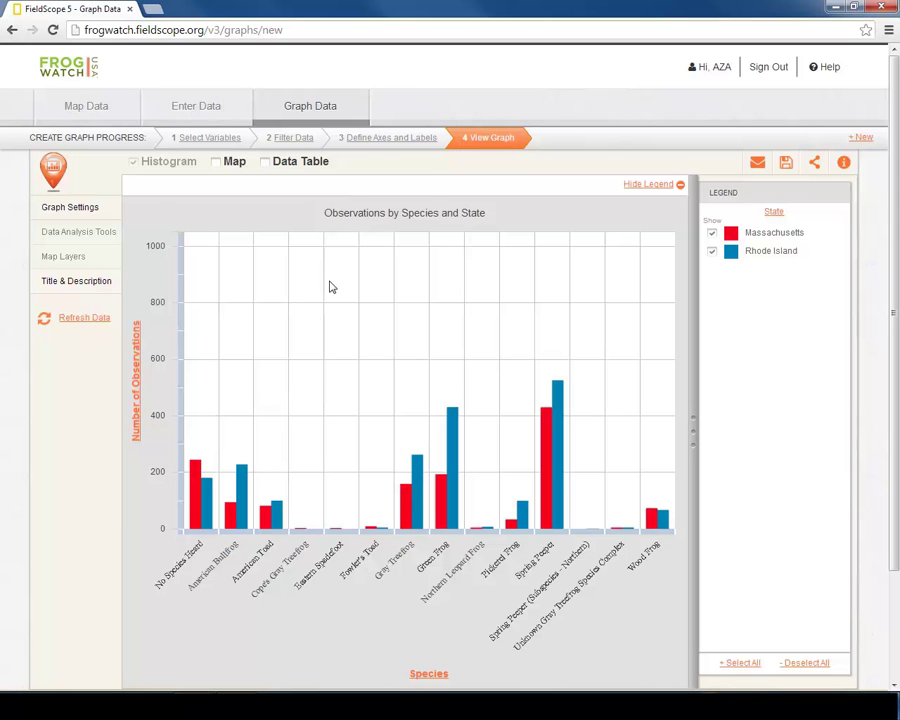
Set the y-axis maximum to 600 in Graph Settings and save.
left_click(78, 209)
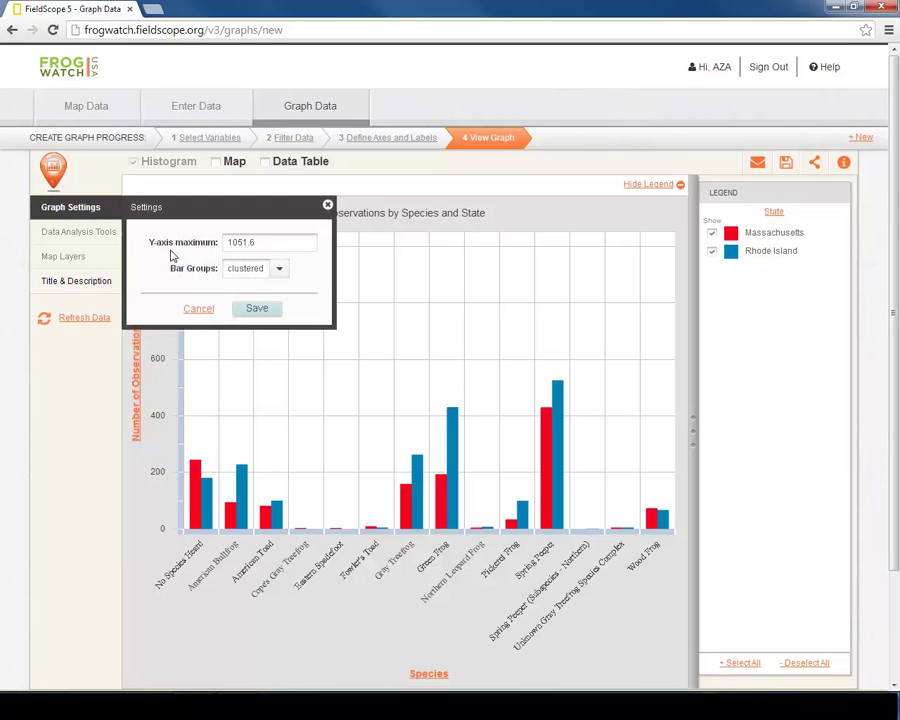
double_click(265, 245)
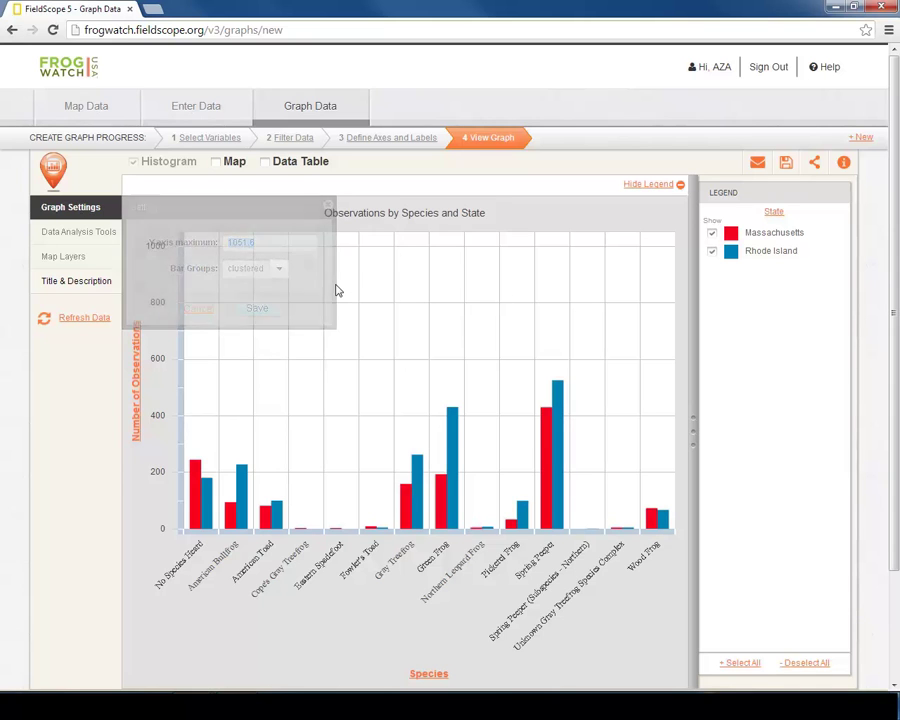
type("600")
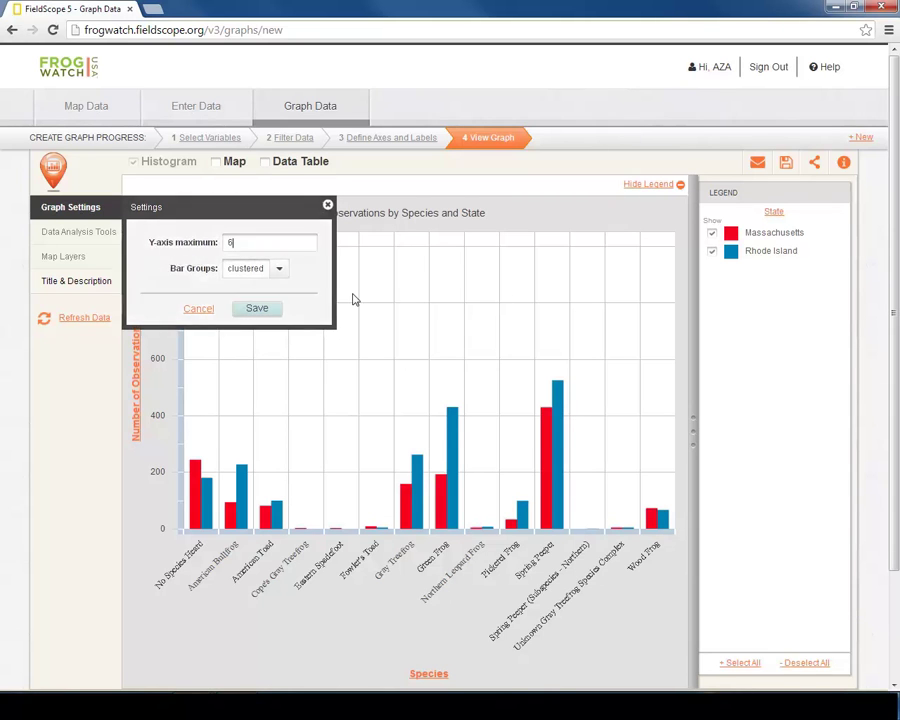
left_click(258, 312)
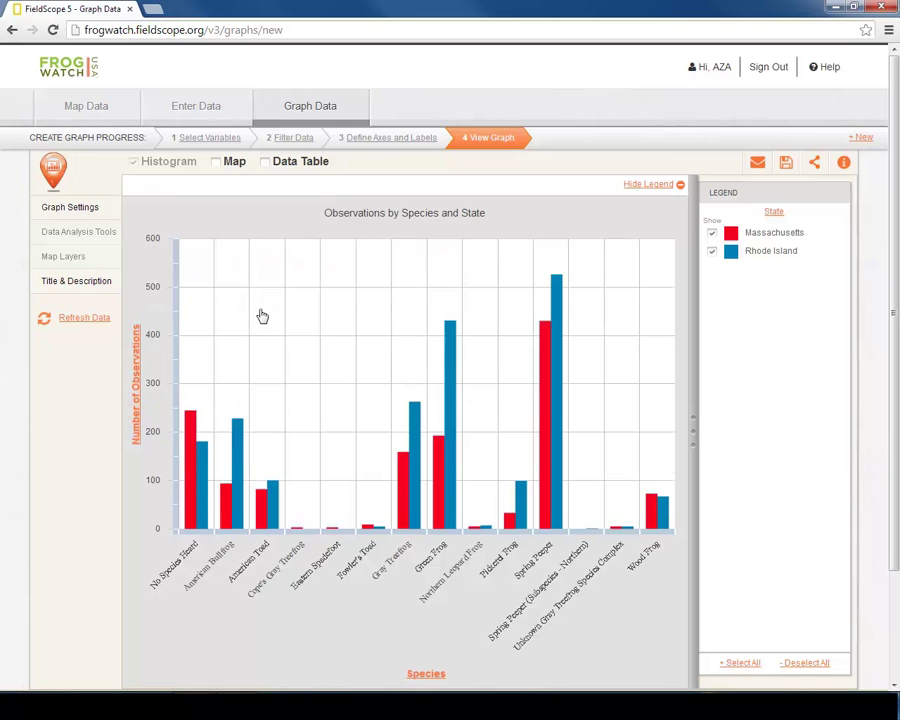
Show the data table, sort it by Species, and keep Count as the aggregation.
left_click(283, 174)
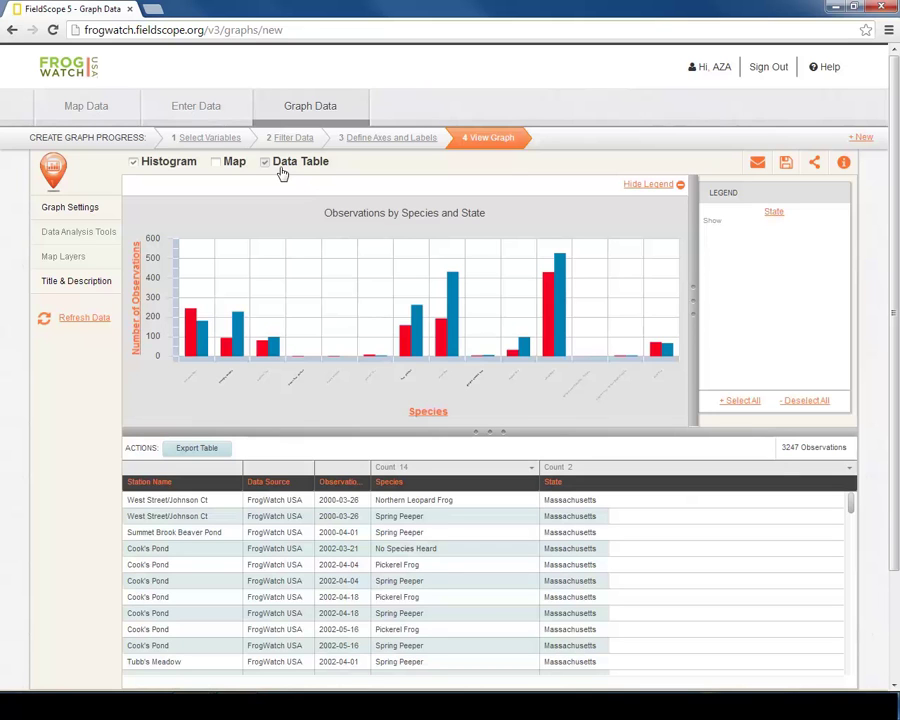
left_click(415, 484)
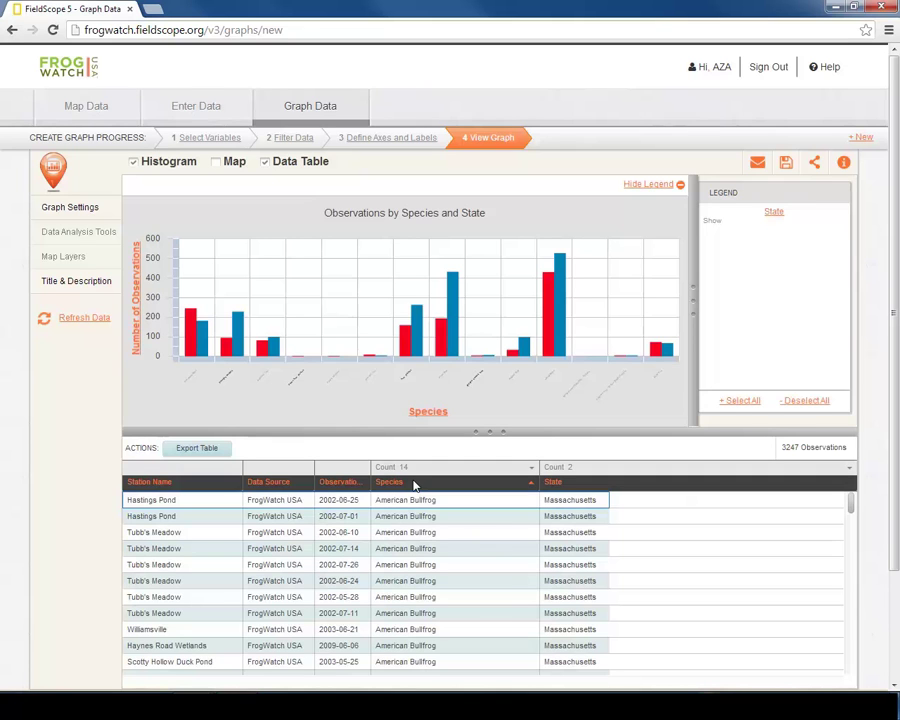
left_click(410, 469)
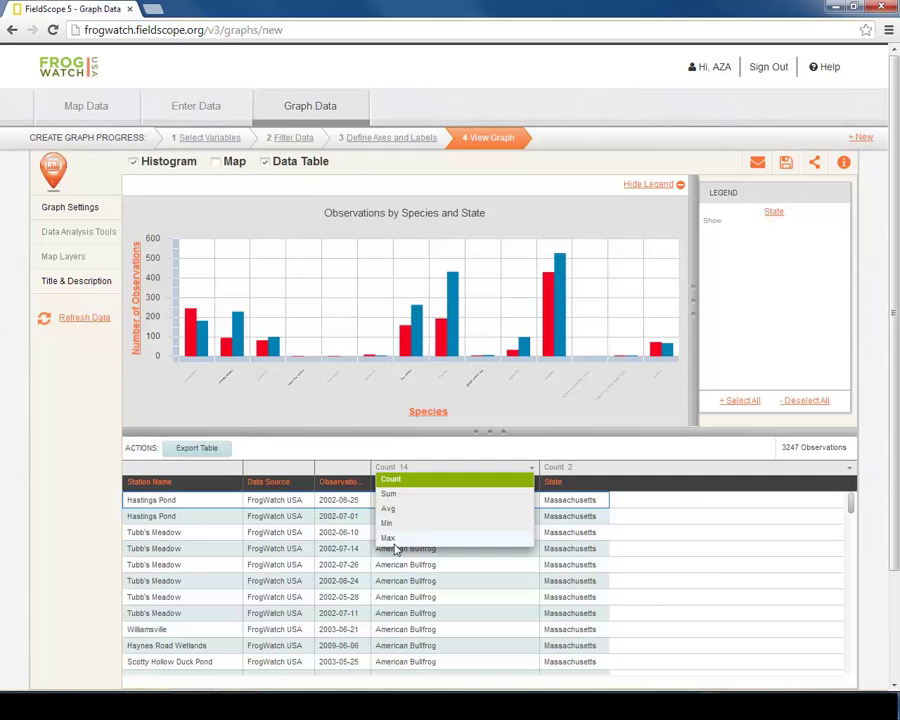
left_click(410, 480)
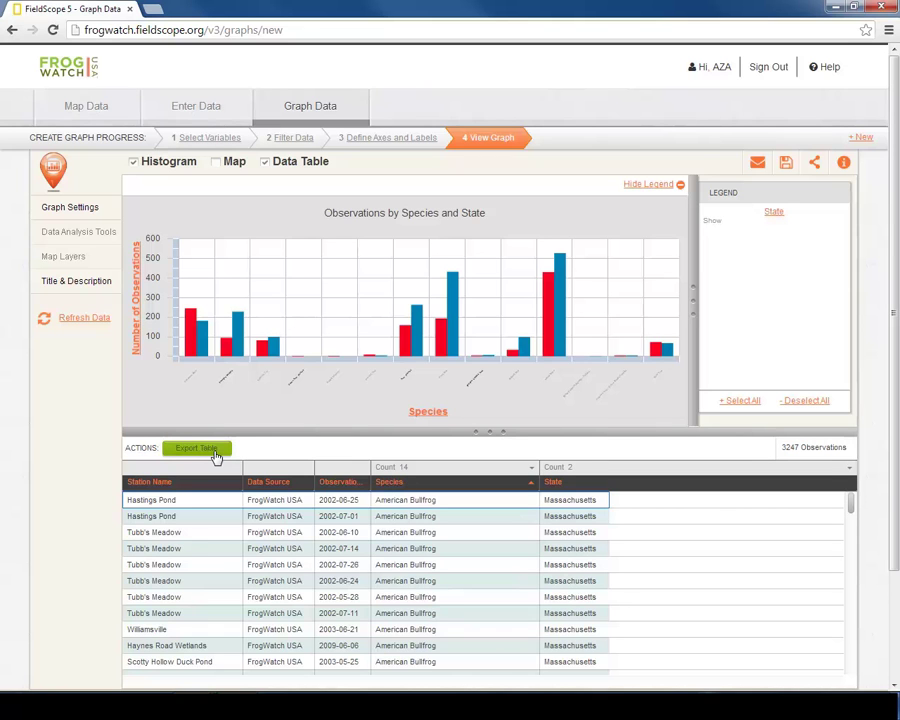
Hide the data table and show the map zoomed into southern New England.
left_click(267, 163)
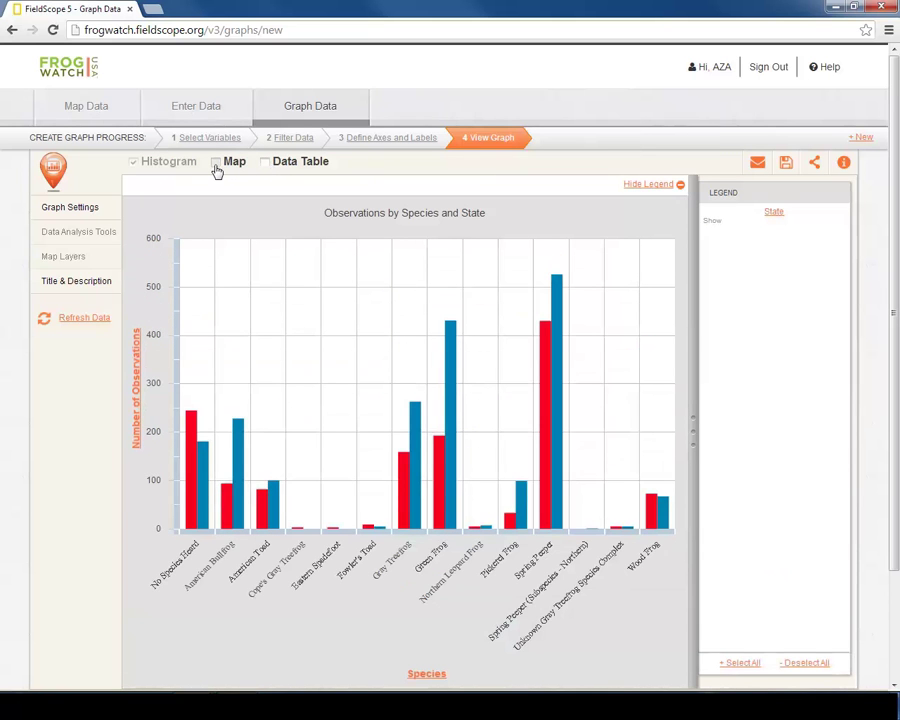
left_click(216, 163)
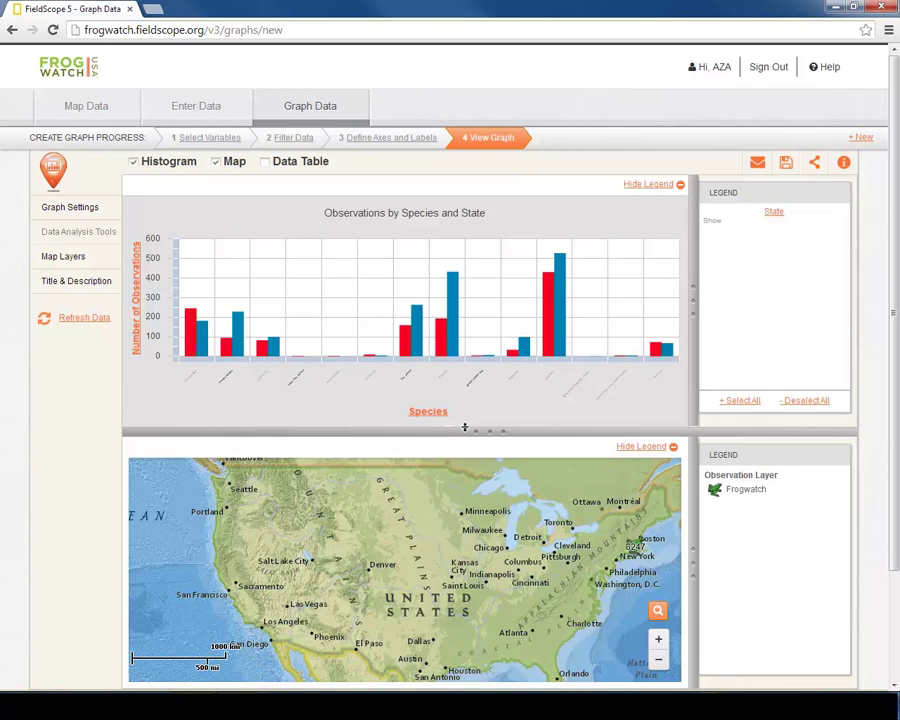
scroll(495, 570, "up", 1)
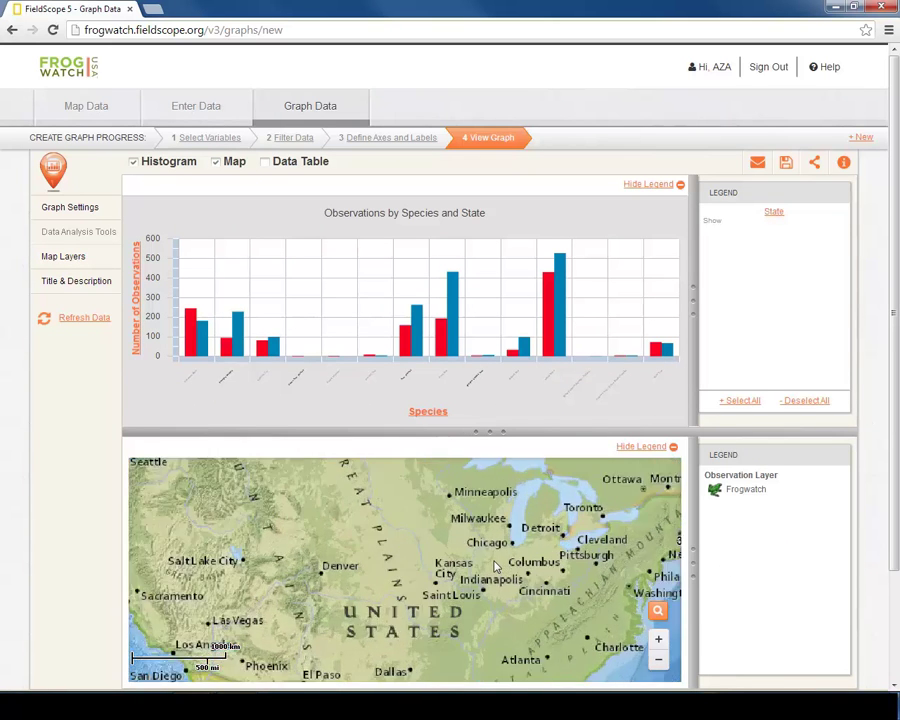
left_click_drag(505, 572, 181, 594)
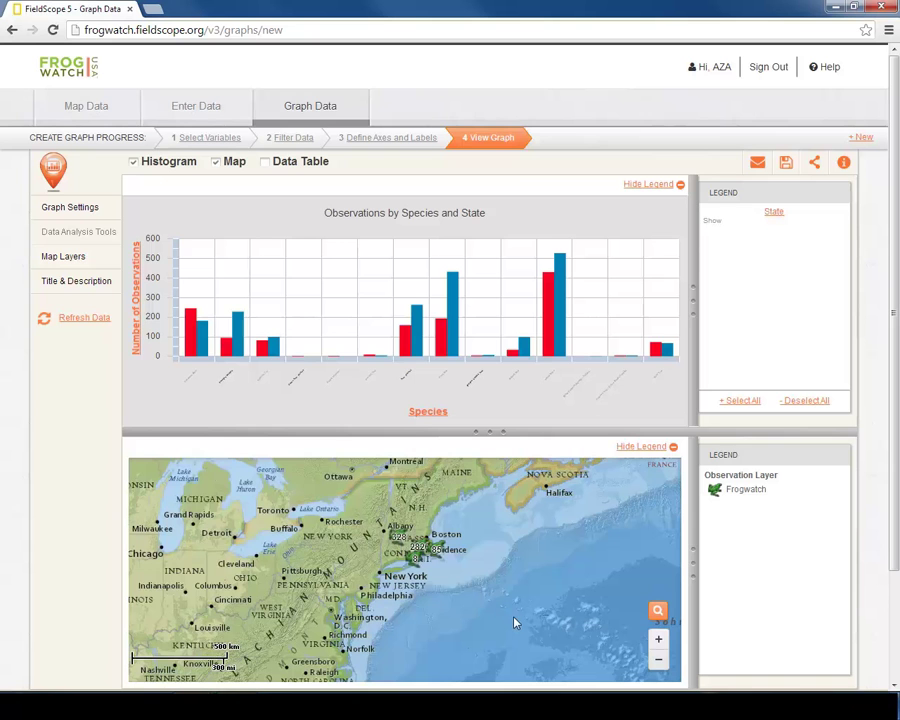
left_click_drag(550, 622, 249, 460)
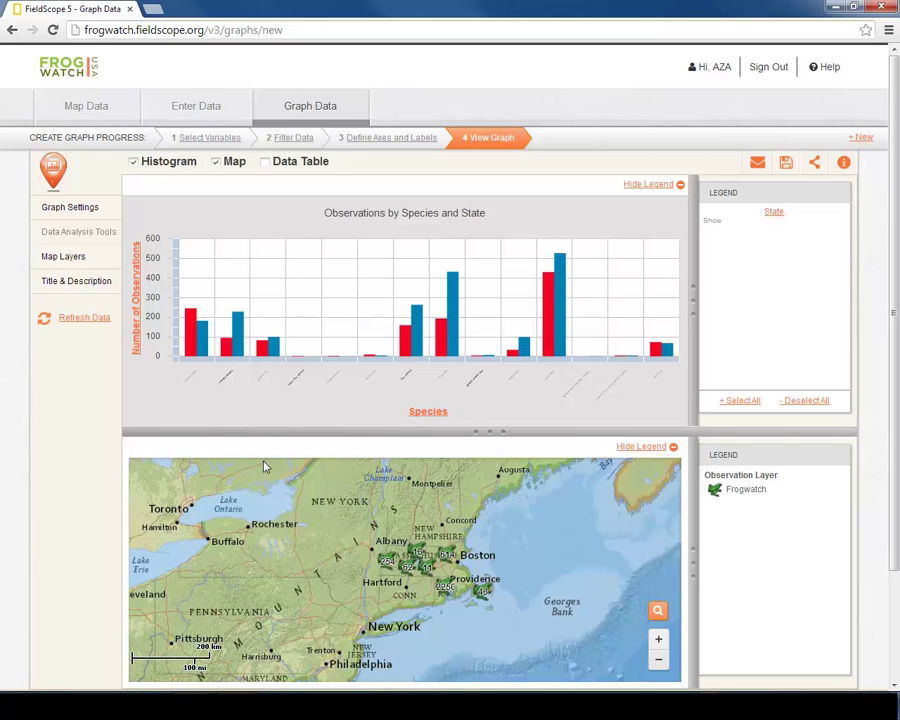
Select the 254-observation cluster near Albany, then hide the map and data table.
left_click(385, 561)
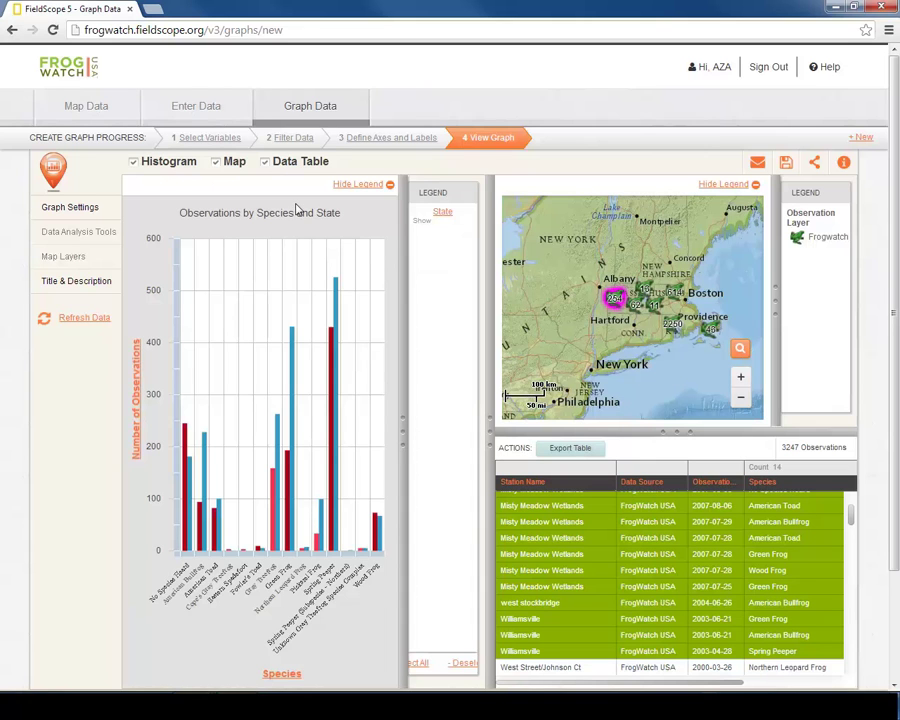
left_click(219, 165)
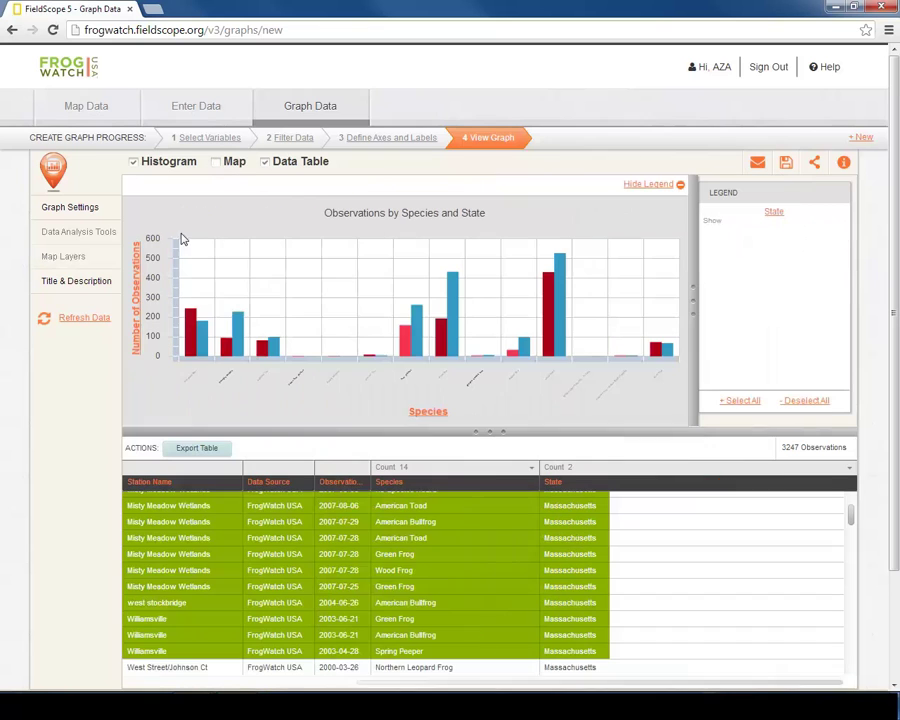
left_click(266, 163)
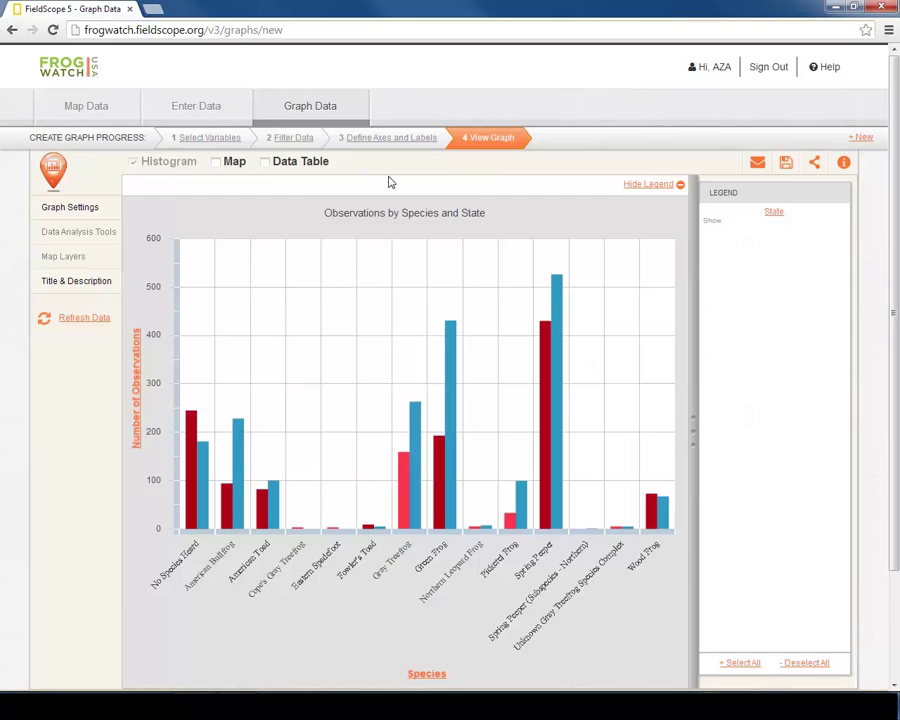
Replace the title 'Observations by Species and State' with 'tutorial graph' in Title & Description.
left_click(72, 283)
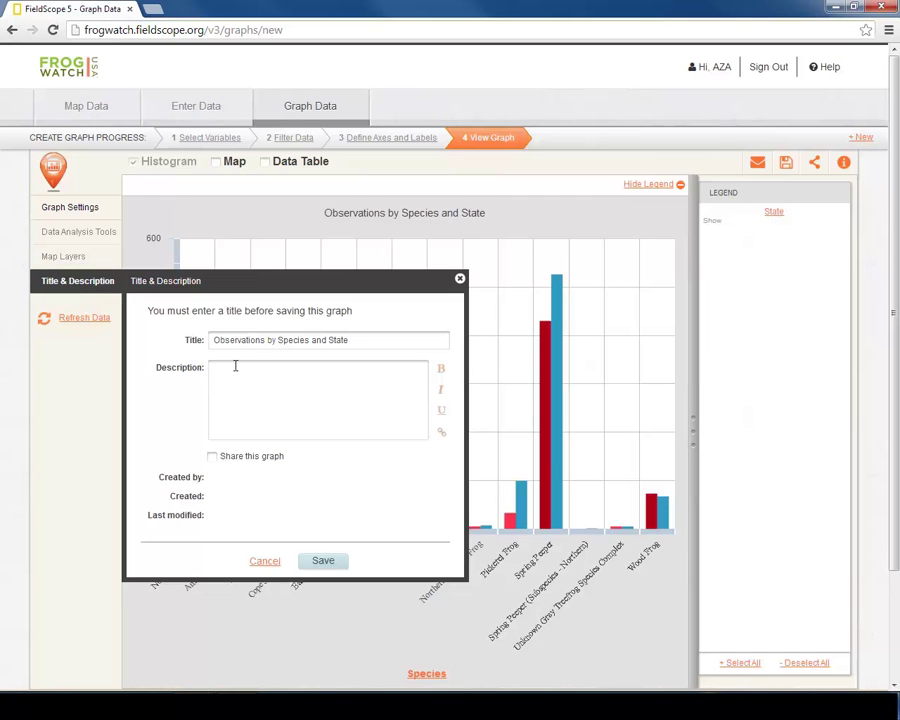
left_click_drag(358, 340, 152, 335)
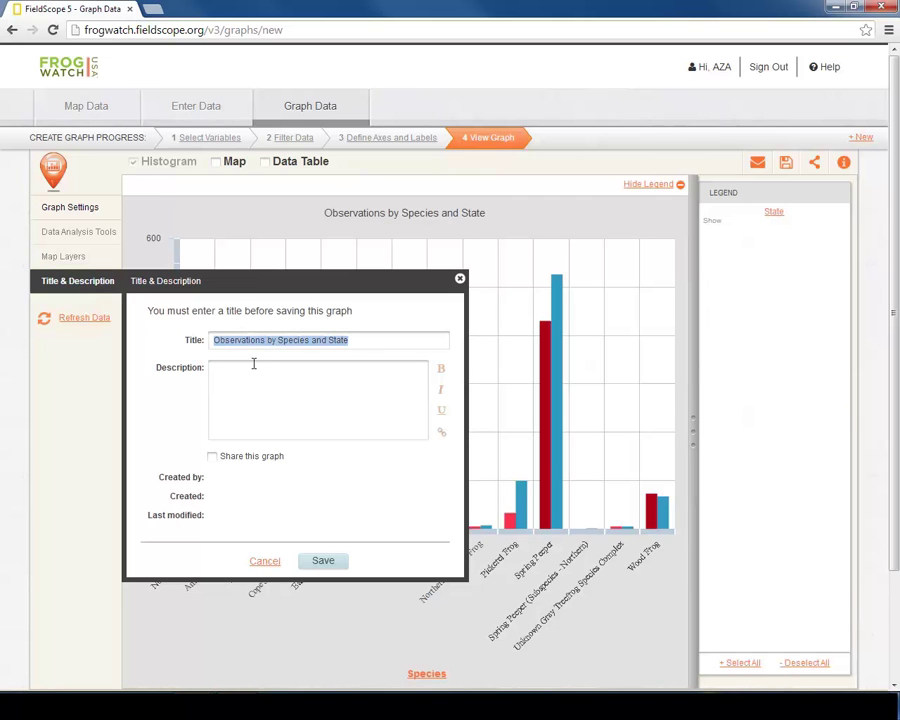
key("BackSpace")
type("t")
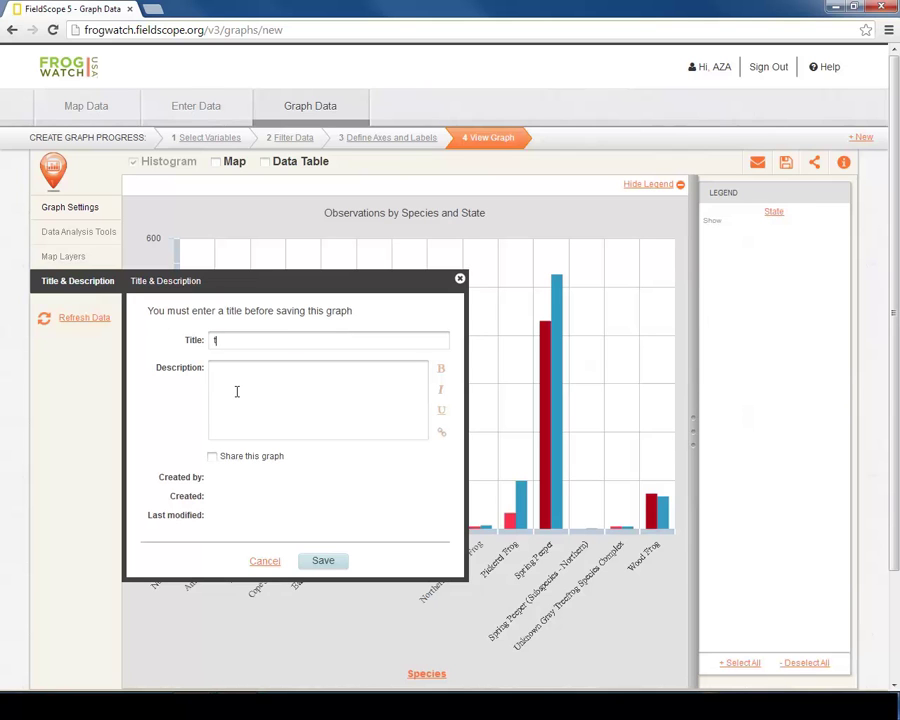
type("utorial graph")
Apply the new title and save the graph as saved graph 113, dismissing the confirmation.
left_click(328, 566)
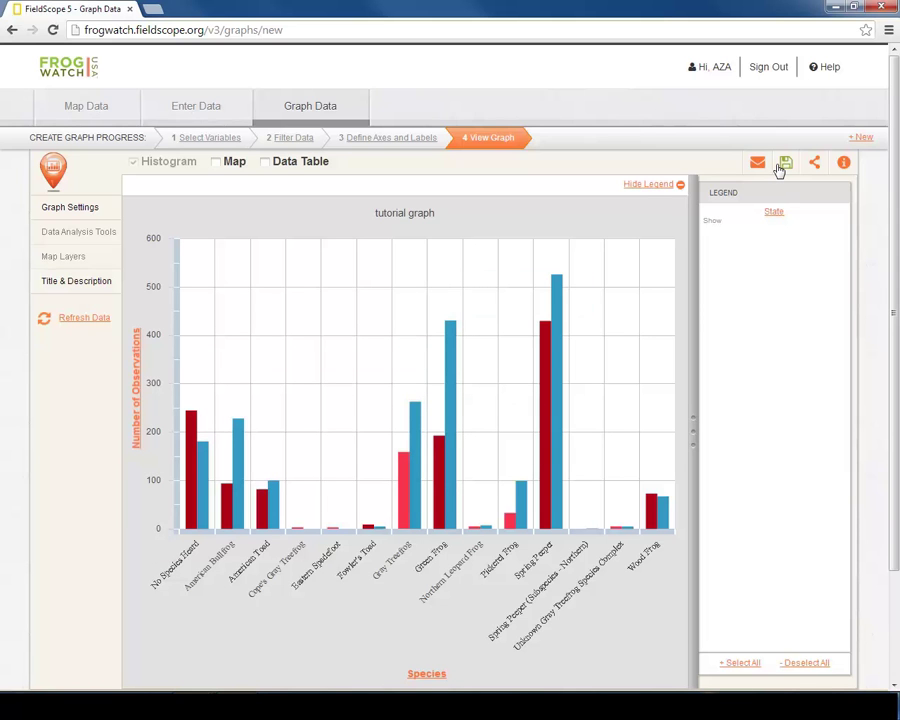
left_click(780, 166)
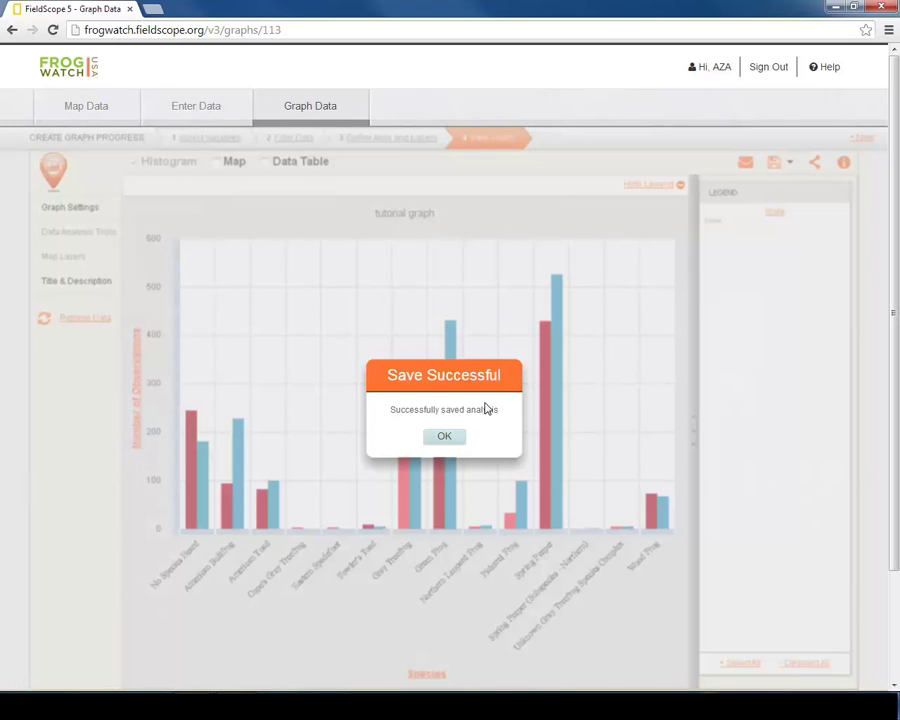
left_click(448, 437)
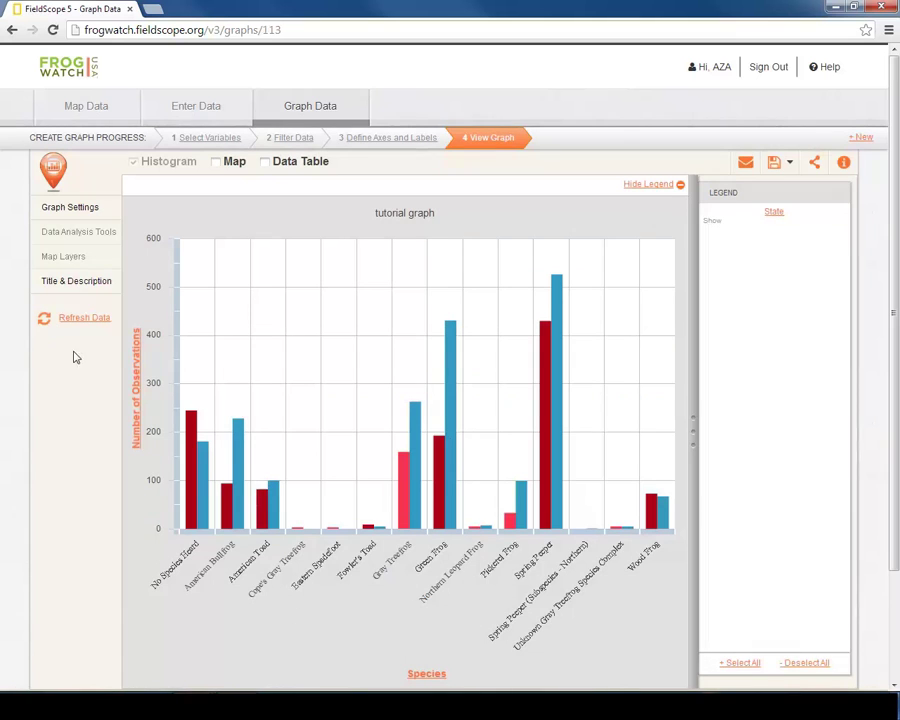